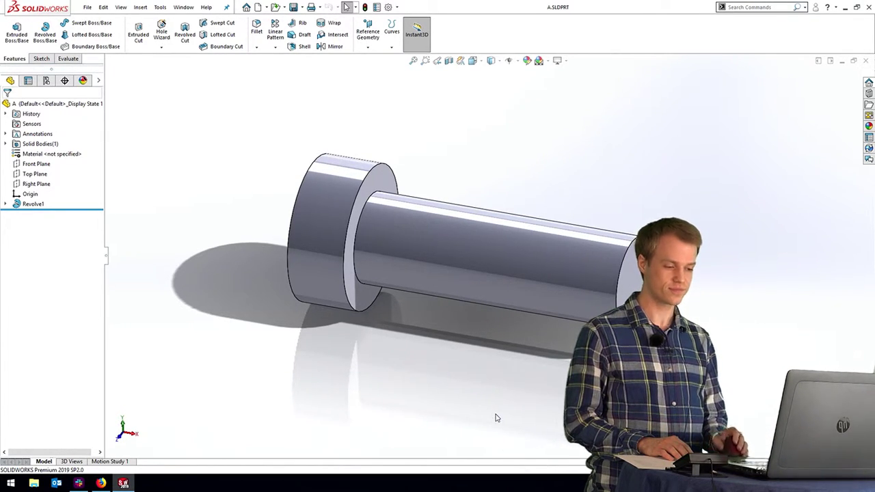
Orbit part A and expand Revolve1 to reveal Sketch2, the shaft-and-collar profile
scroll(485, 334, down, 3)
scroll(478, 287, down, 3)
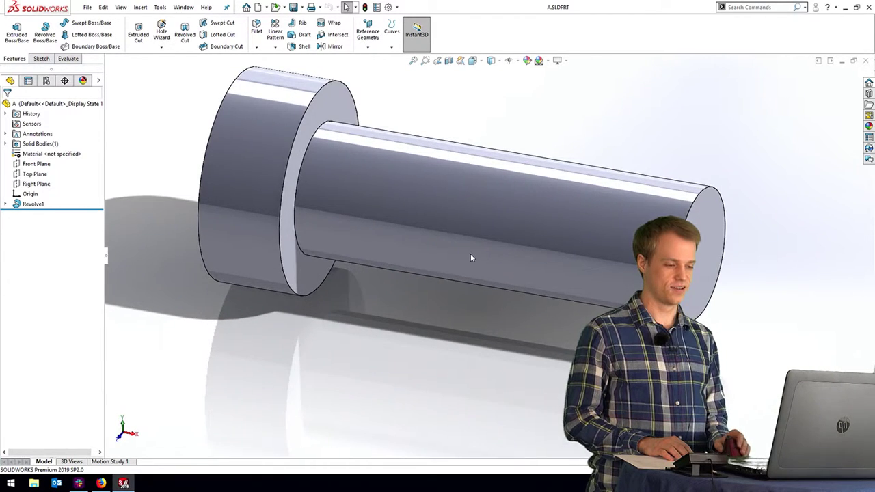
middle_drag(470, 253, 234, 214)
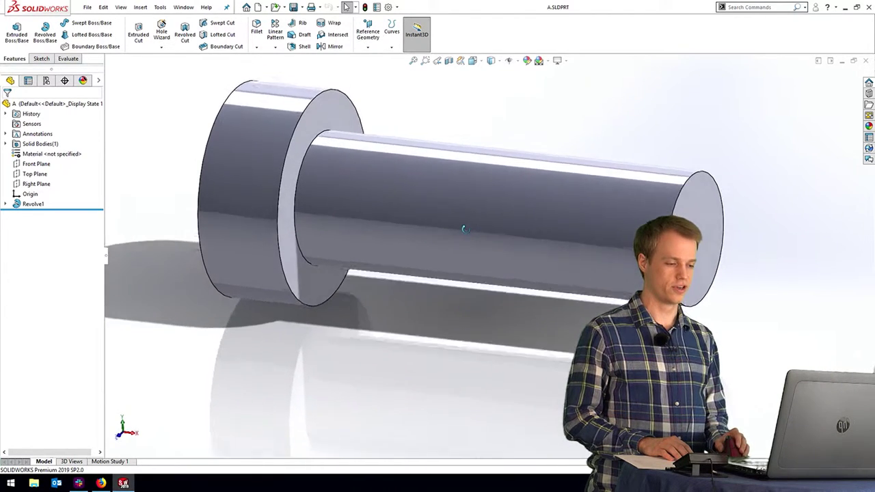
click(7, 204)
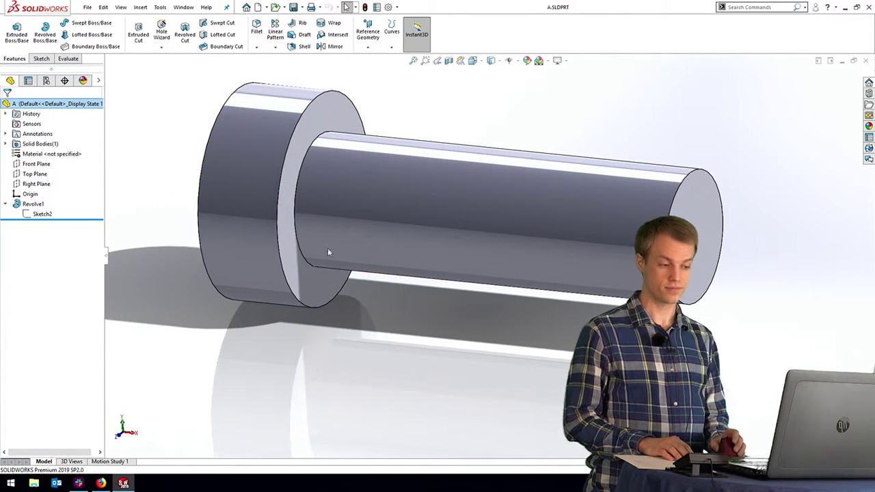
scroll(492, 232, up, 4)
scroll(485, 199, down, 3)
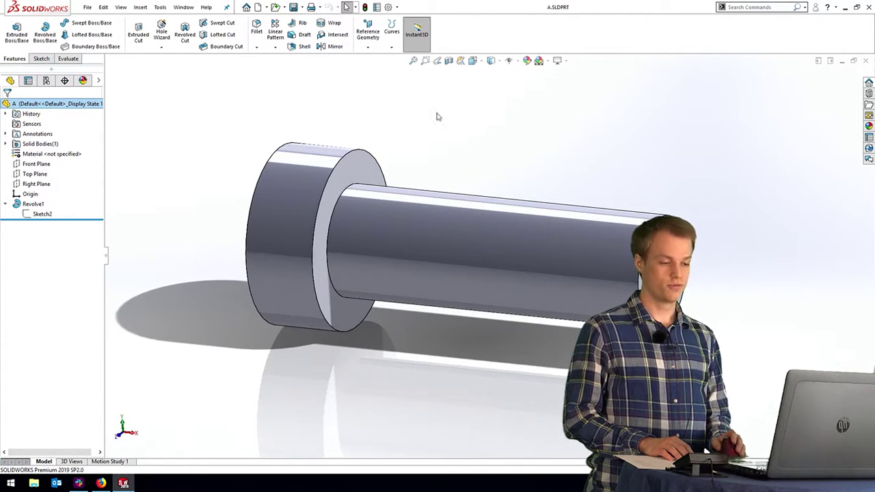
Open the recent Am nut part and orbit it, then open bolt B.SLDPRT from recent files
click(87, 7)
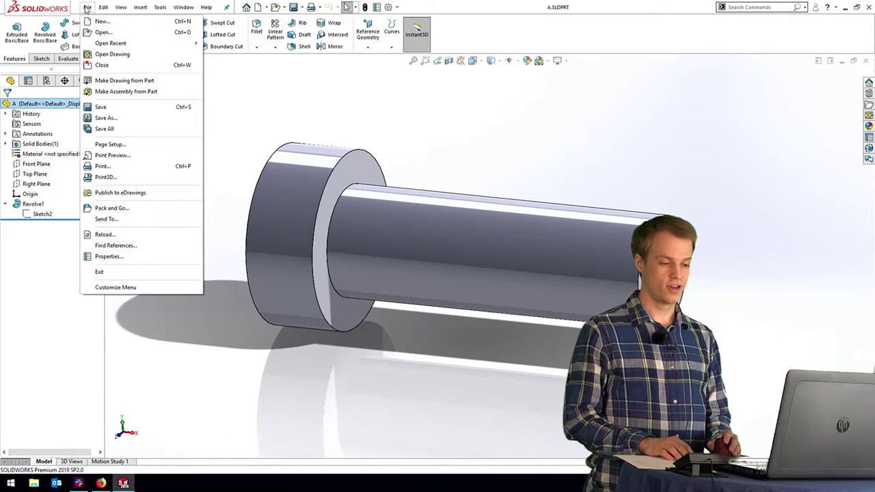
key(Escape)
click(87, 7)
mouse_move(111, 43)
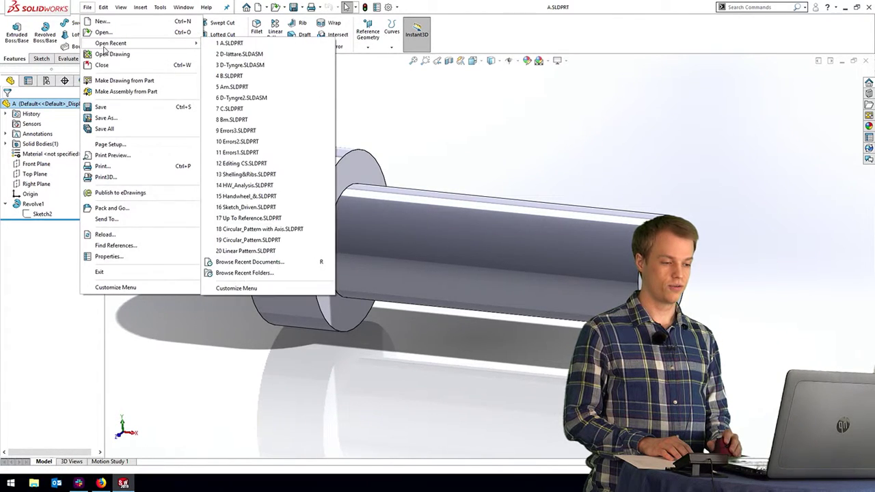
mouse_move(232, 76)
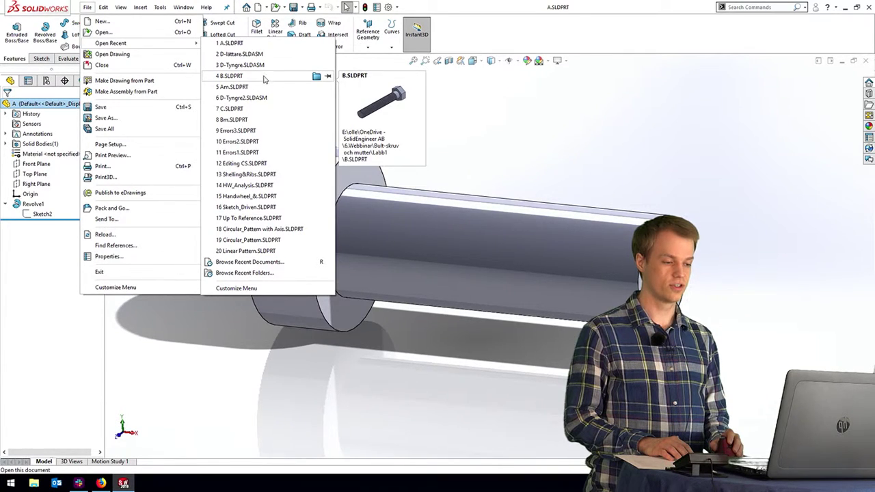
click(263, 78)
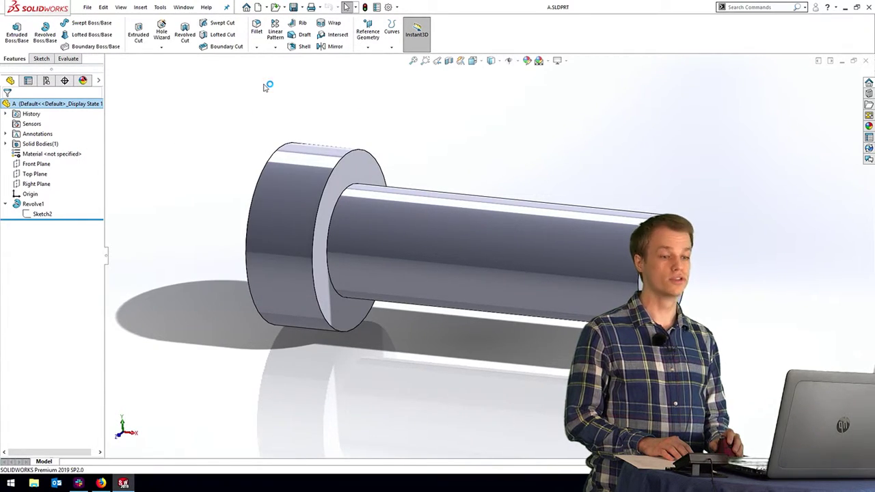
scroll(462, 270, down, 3)
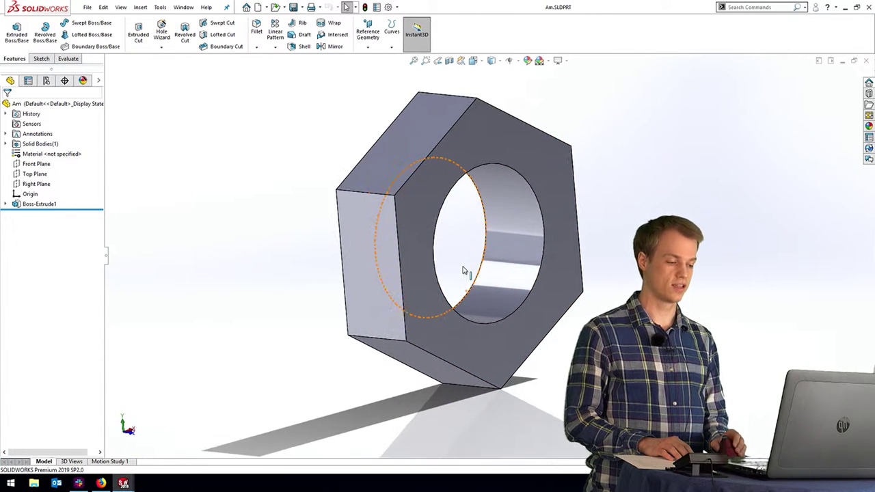
mouse_move(463, 271)
middle_down()
mouse_move(443, 259)
mouse_move(360, 269)
mouse_move(421, 260)
mouse_move(423, 272)
middle_up()
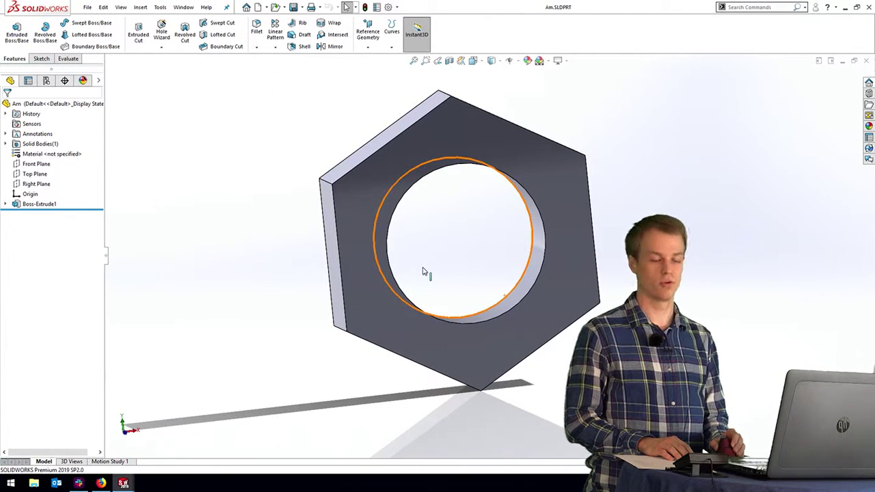
click(85, 8)
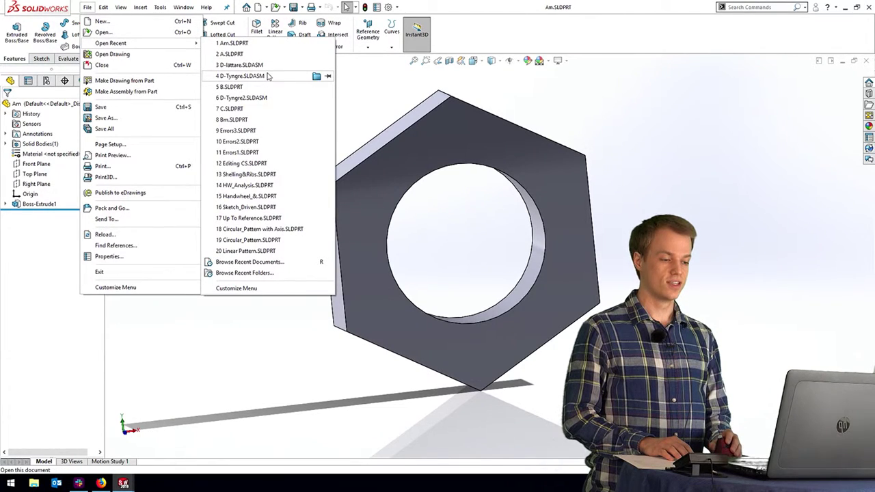
click(266, 87)
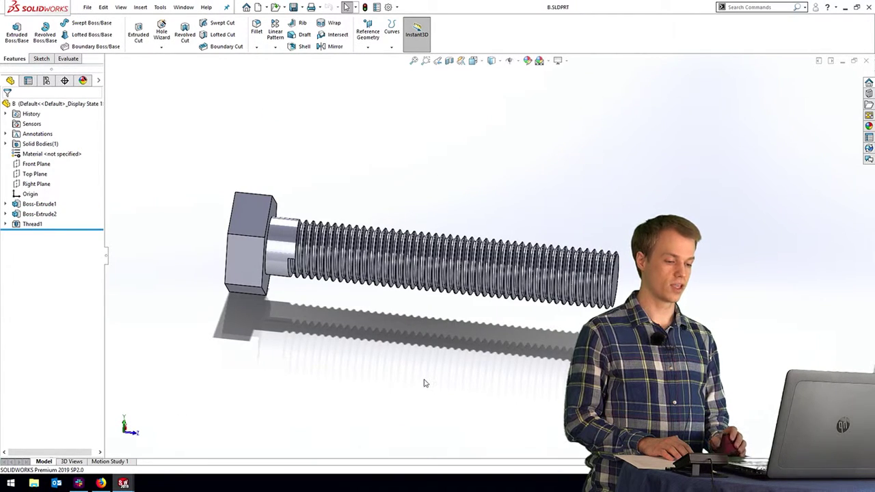
Roll the bolt's tree back before Thread1, then roll forward to restore it
drag(52, 229, 51, 218)
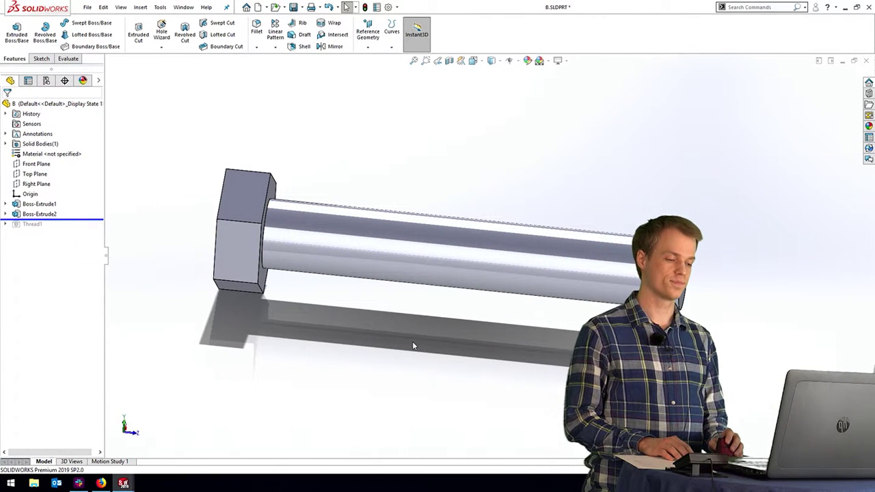
click(76, 222)
drag(76, 222, 76, 231)
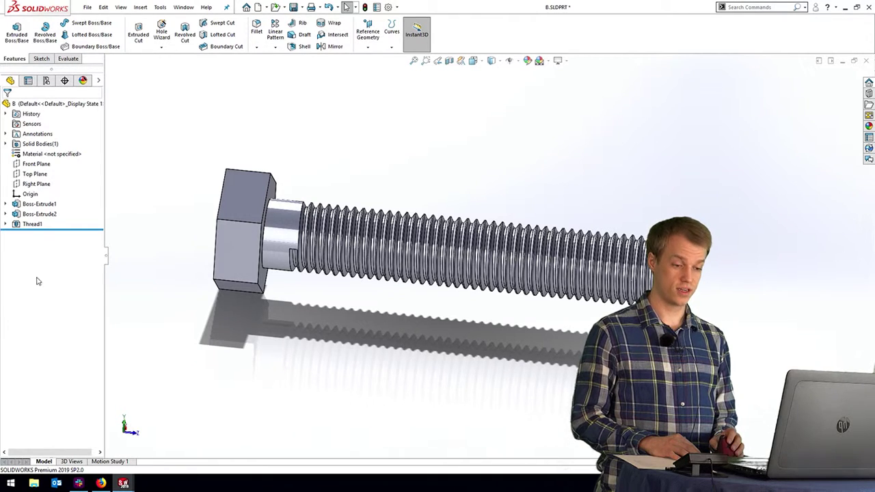
Delete Thread1 and its profile sketch, leaving a plain smooth shank
right_click(31, 226)
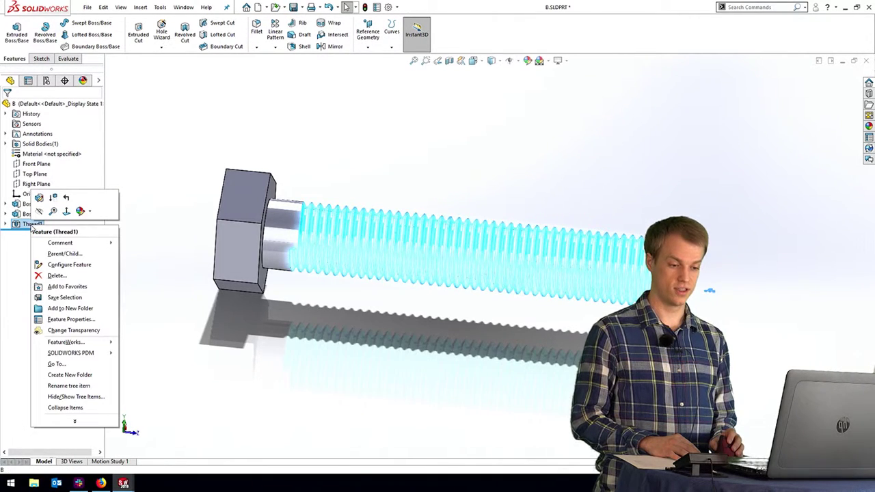
click(55, 276)
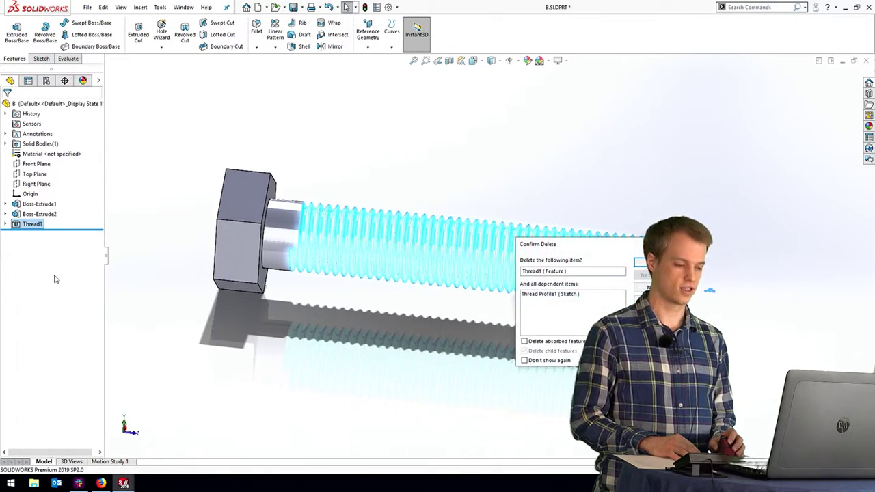
key(Return)
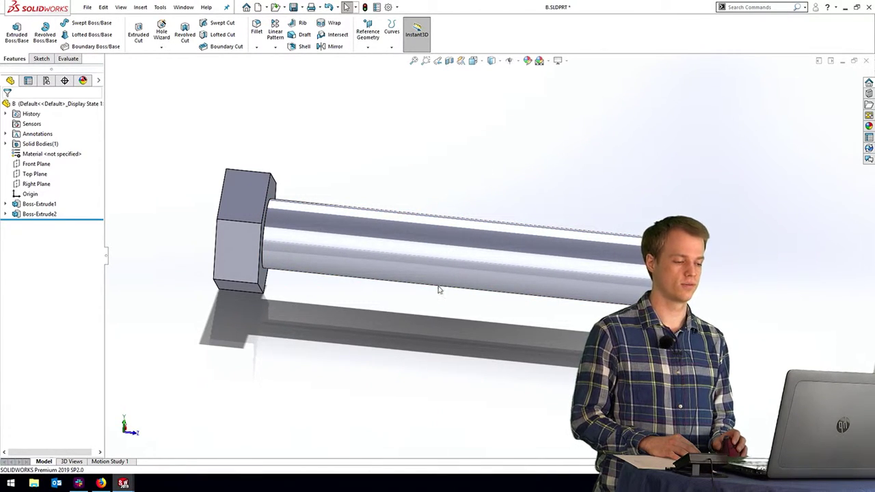
mouse_move(400, 255)
middle_down()
mouse_move(424, 248)
mouse_move(462, 277)
mouse_move(434, 268)
middle_up()
scroll(434, 268, up, 2)
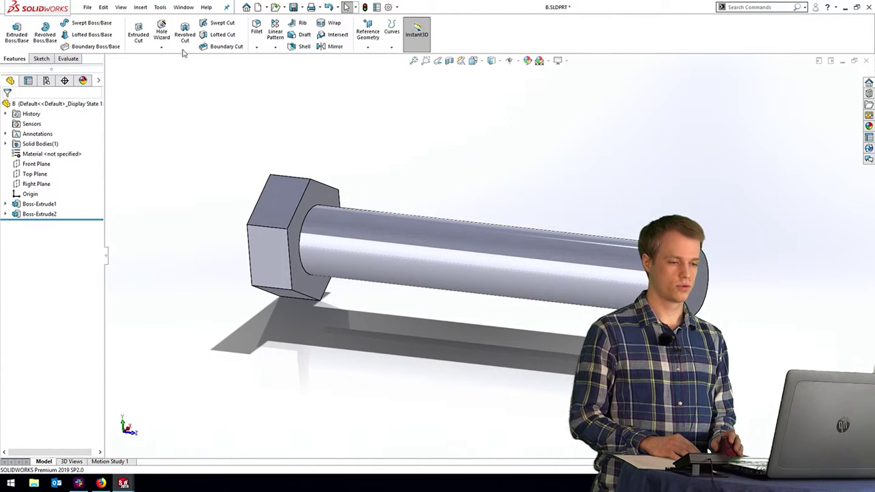
Start a Thread feature via Insert > Features, defaulting to Metric Die M10x1.25, and dismiss the profile warning
click(140, 7)
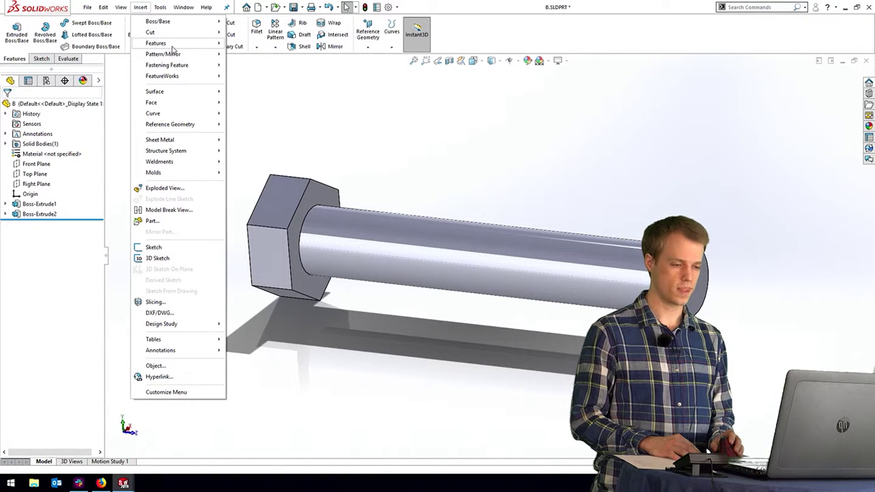
mouse_move(156, 43)
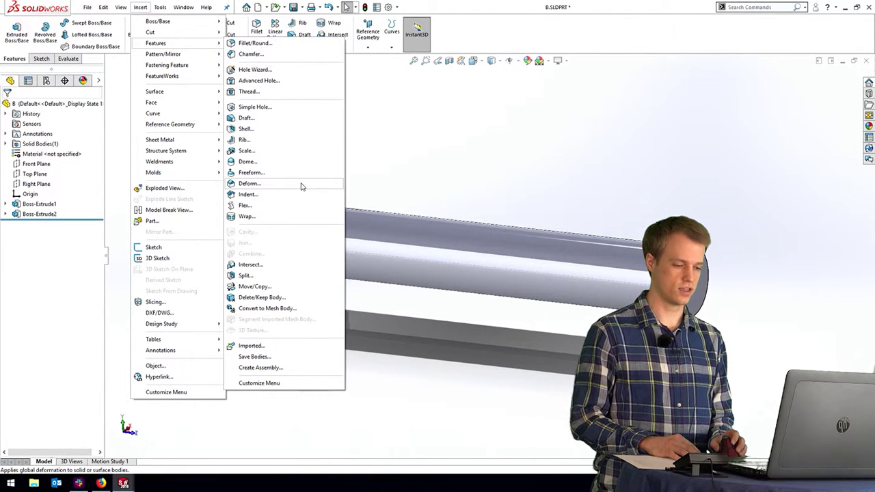
click(262, 91)
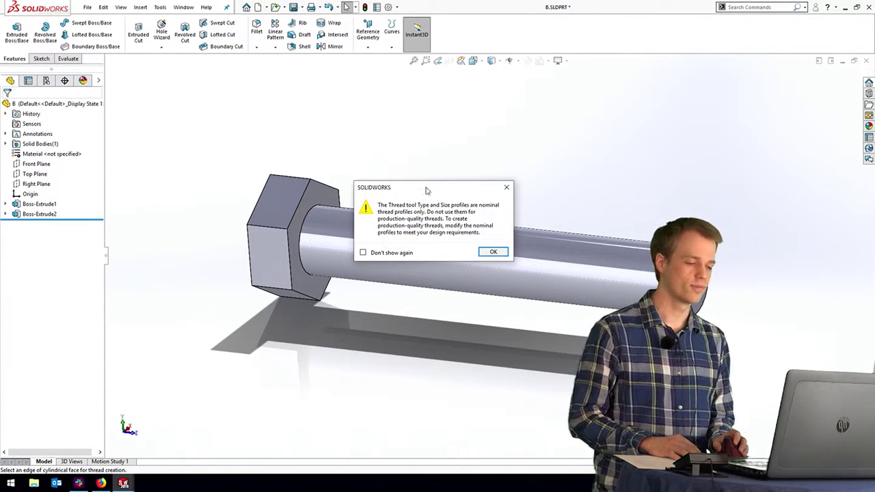
drag(425, 190, 443, 126)
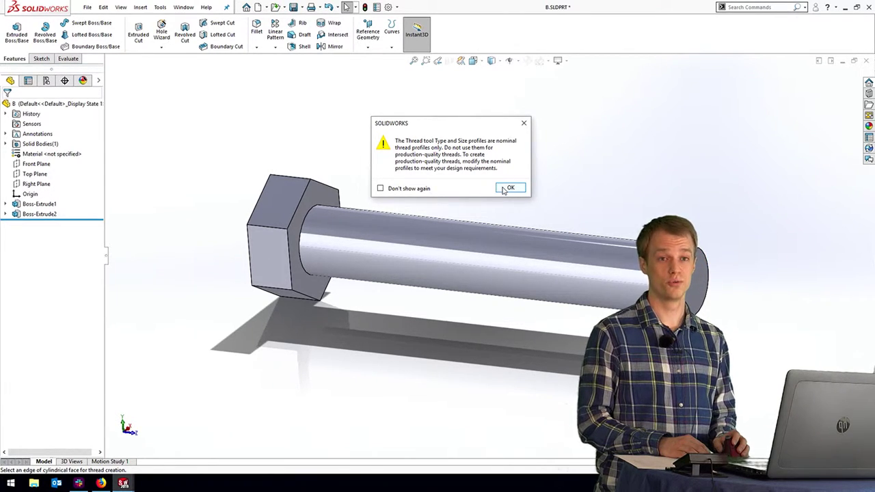
click(509, 188)
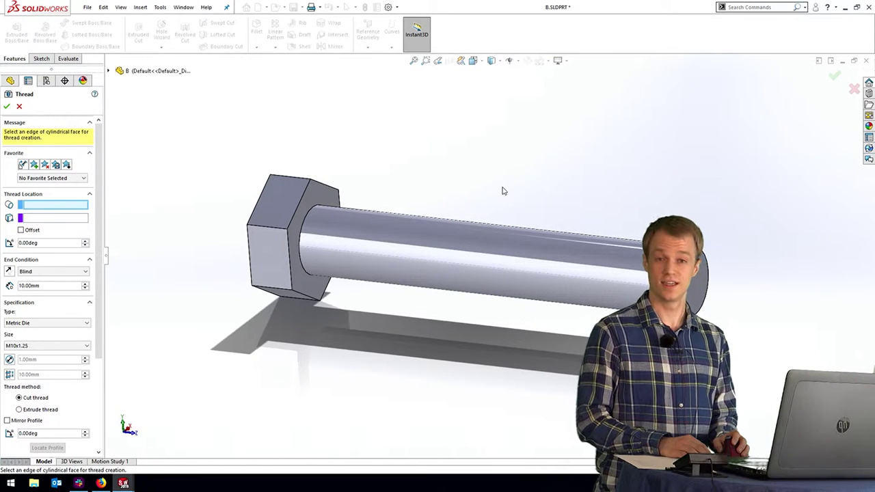
Cut a Metric Die M10x1.25 thread, blind 10 mm, from the shank's end edge
scroll(724, 246, down, 2)
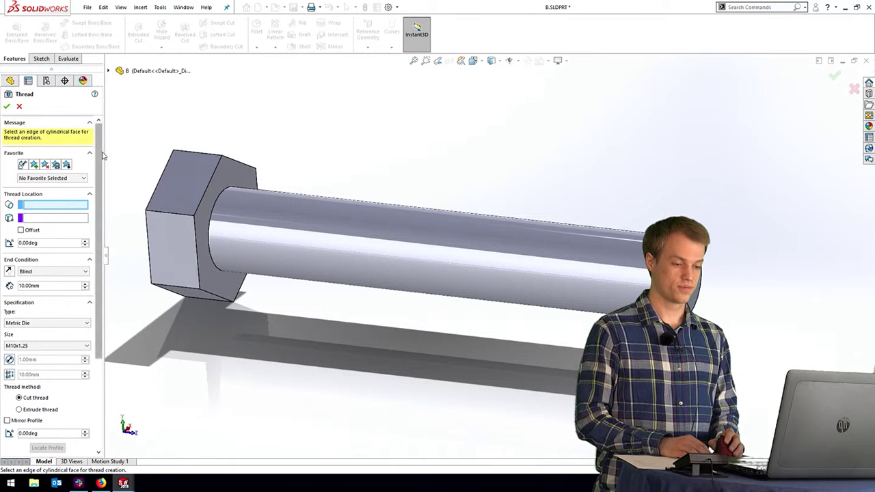
drag(104, 153, 156, 159)
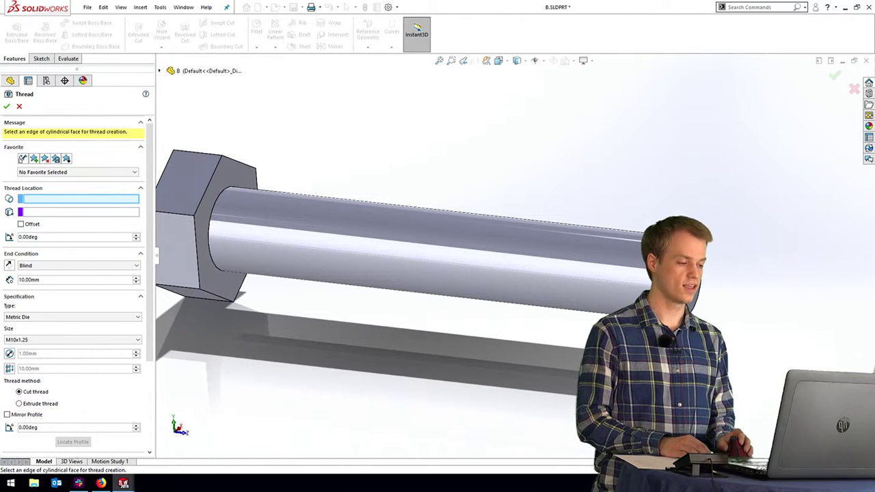
click(557, 395)
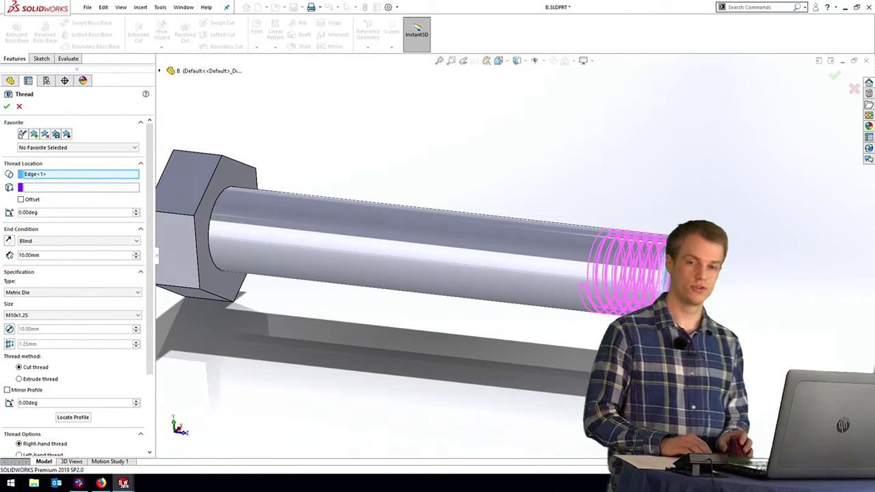
key(f)
scroll(625, 291, down, 5)
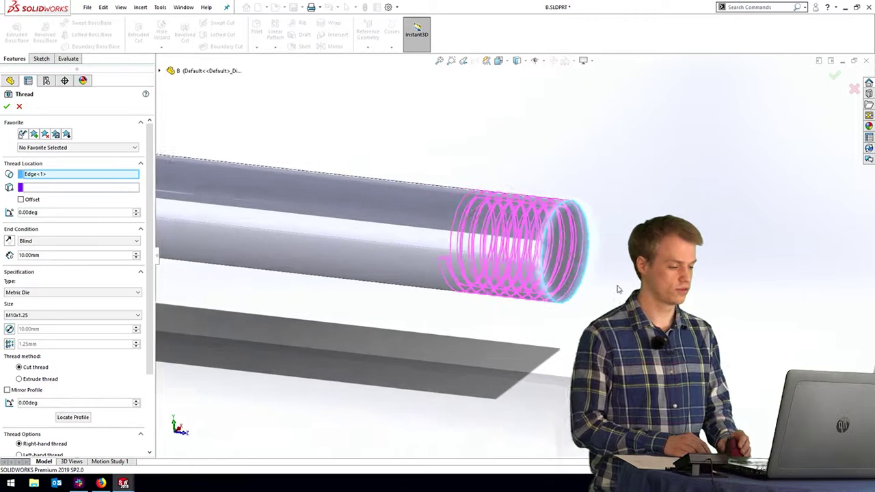
scroll(474, 228, down, 2)
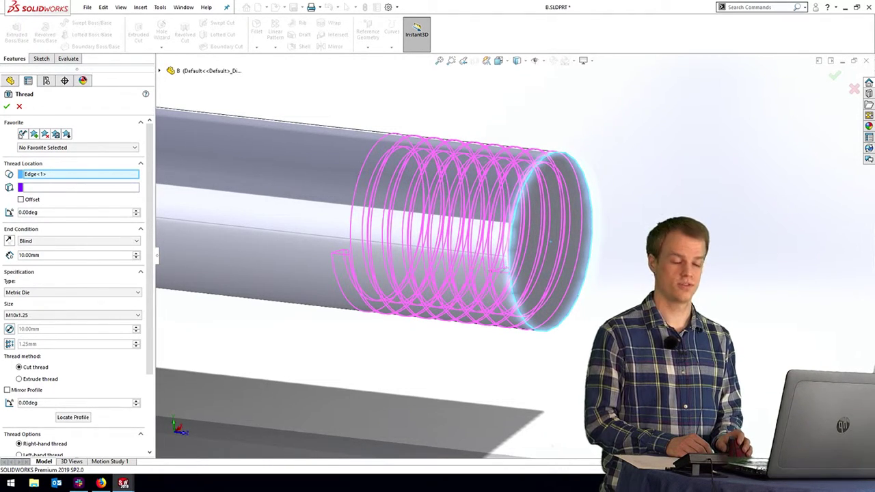
middle_drag(575, 253, 471, 216)
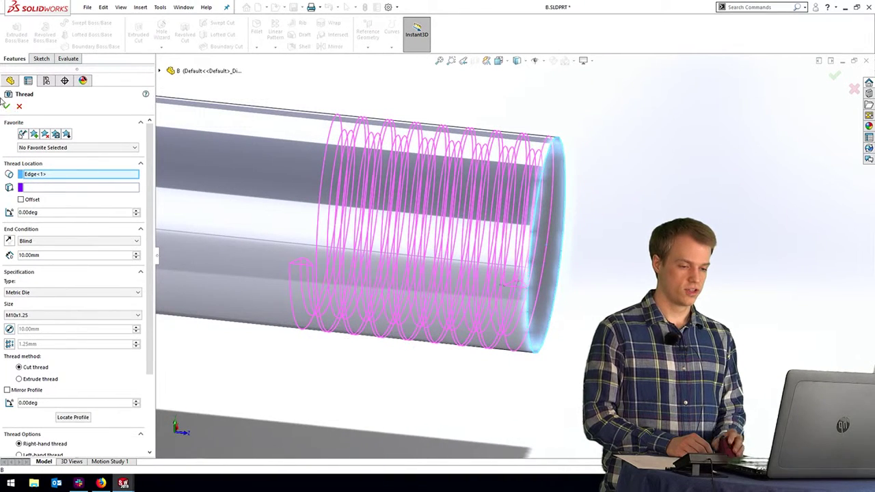
click(7, 106)
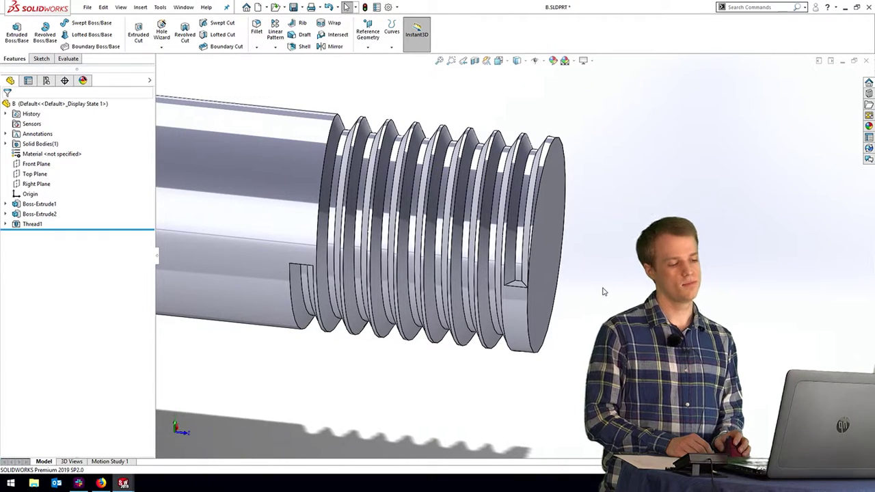
Select and clear the shank end edge, then bring up Thread1's actions for editing
click(529, 280)
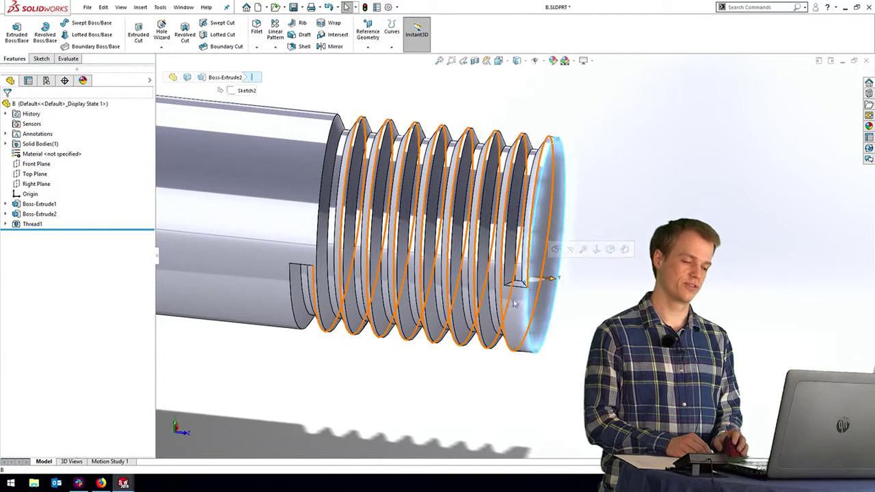
click(358, 399)
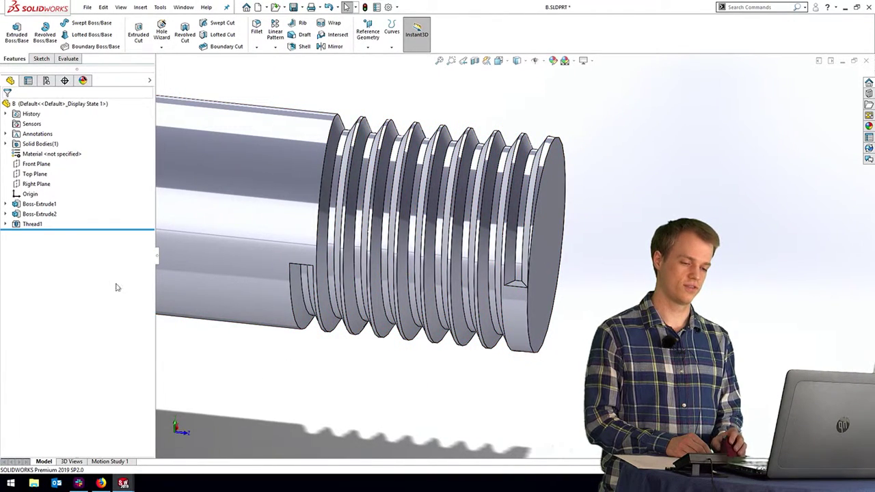
right_click(32, 223)
Enable Offset on Thread1 and set it to 2 mm from the bolt end
key(Escape)
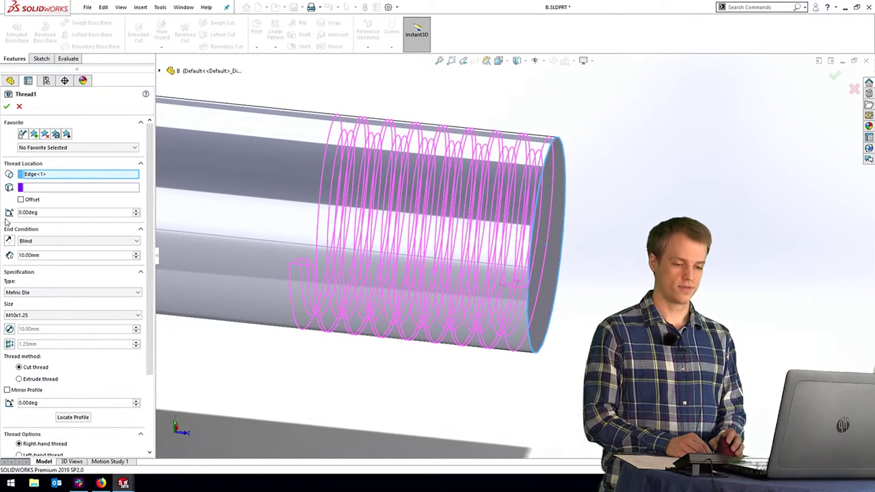
click(20, 200)
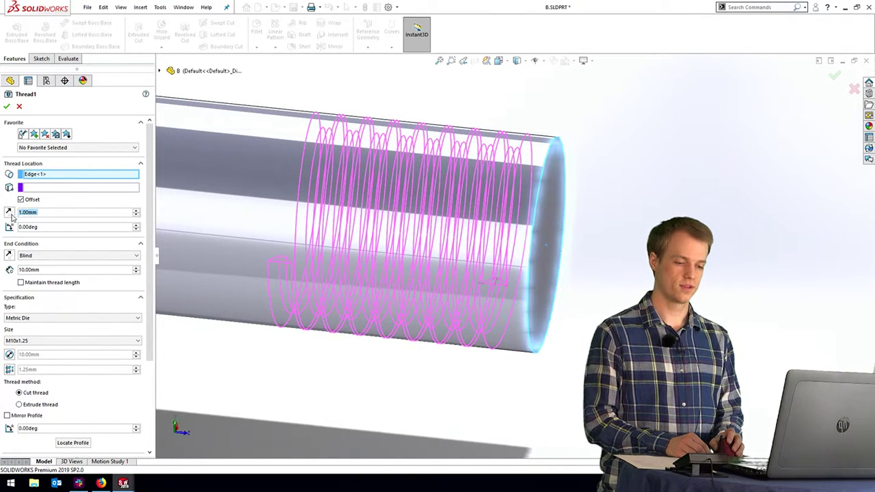
click(44, 212)
drag(42, 213, 13, 212)
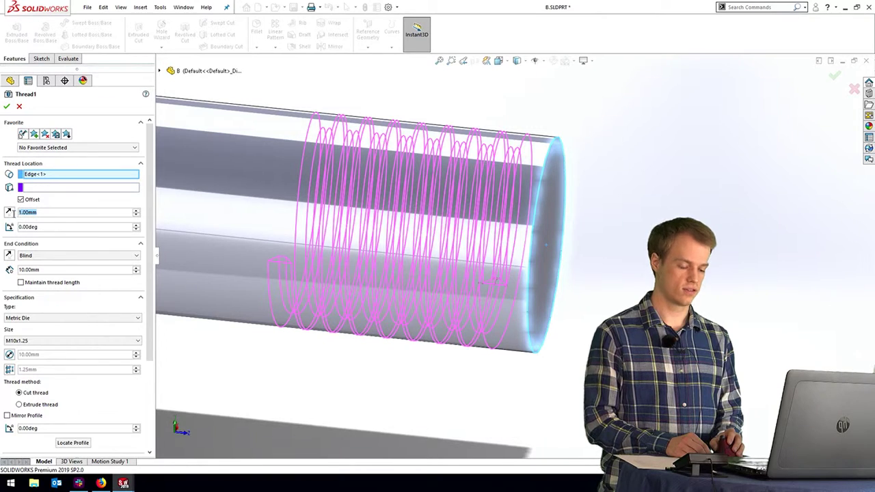
text(2)
key(Return)
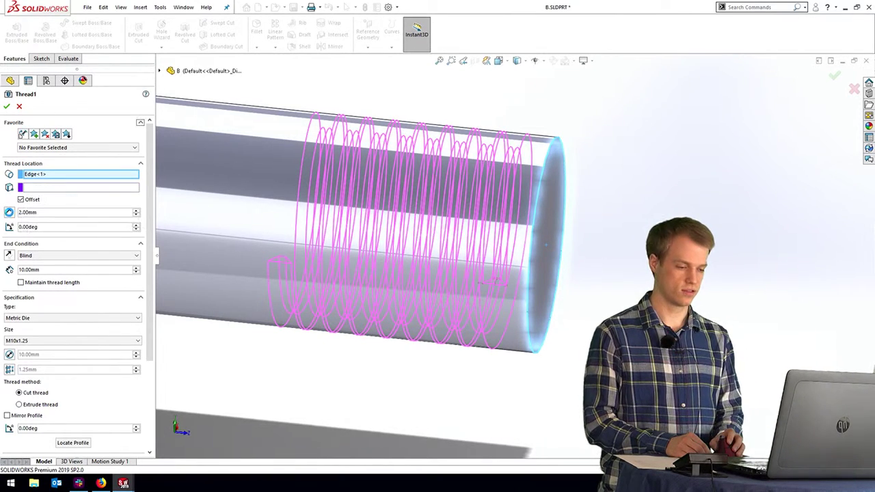
click(9, 212)
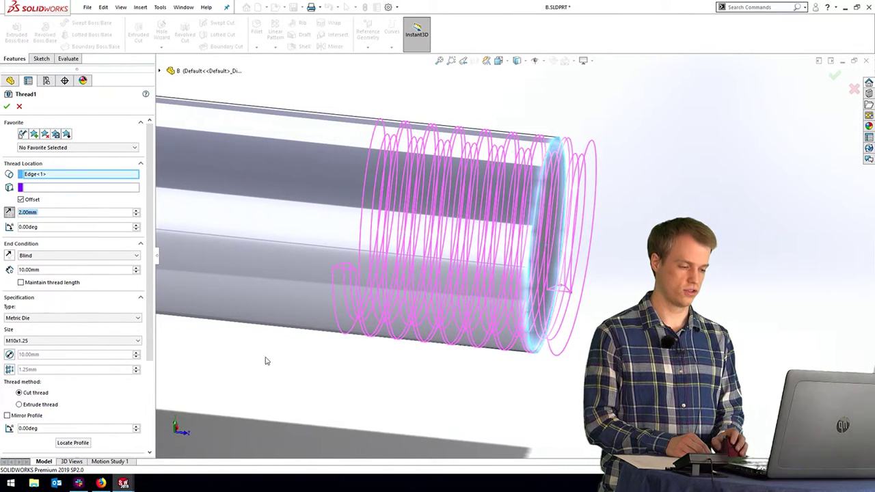
Set the thread's blind depth to 50 mm and apply the thread
scroll(367, 275, up, 2)
scroll(392, 270, up, 1)
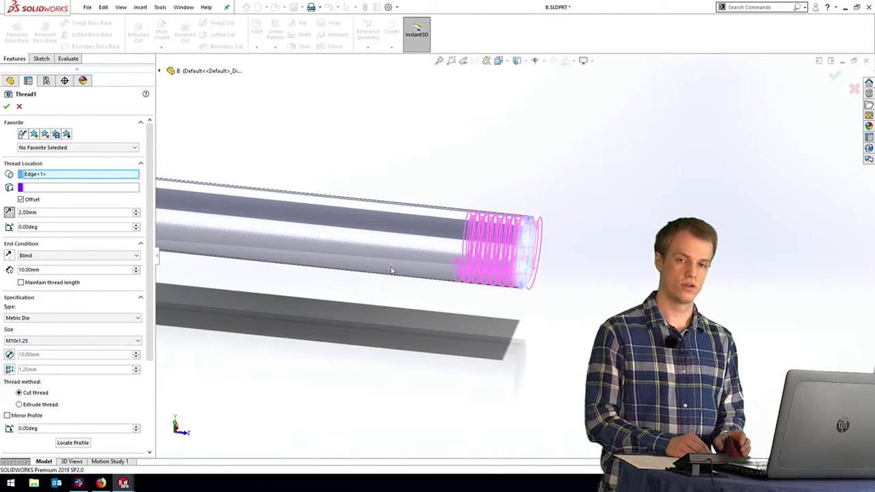
scroll(391, 270, up, 1)
scroll(386, 266, up, 2)
scroll(383, 261, down, 1)
scroll(389, 249, down, 2)
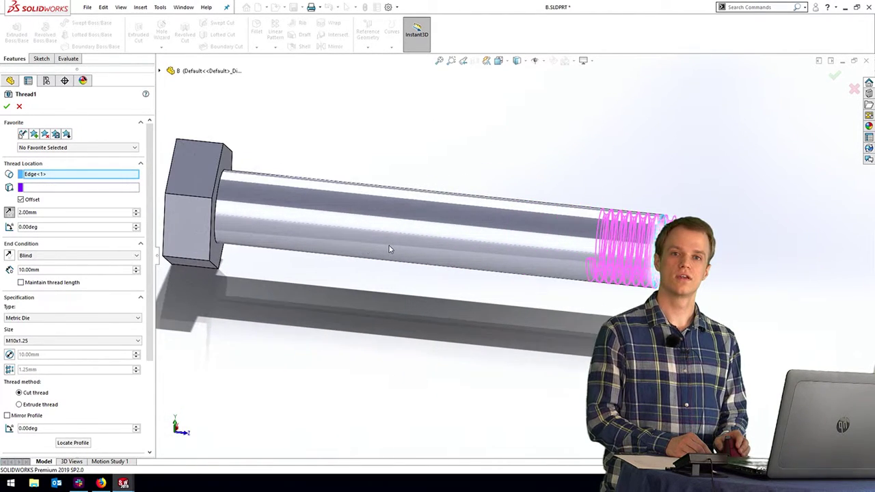
scroll(387, 246, down, 1)
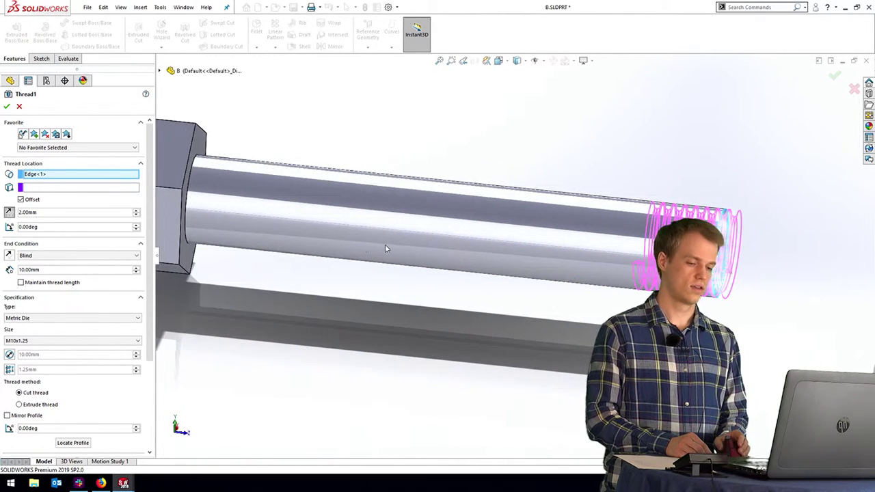
click(136, 268)
click(136, 267)
click(136, 268)
click(136, 268)
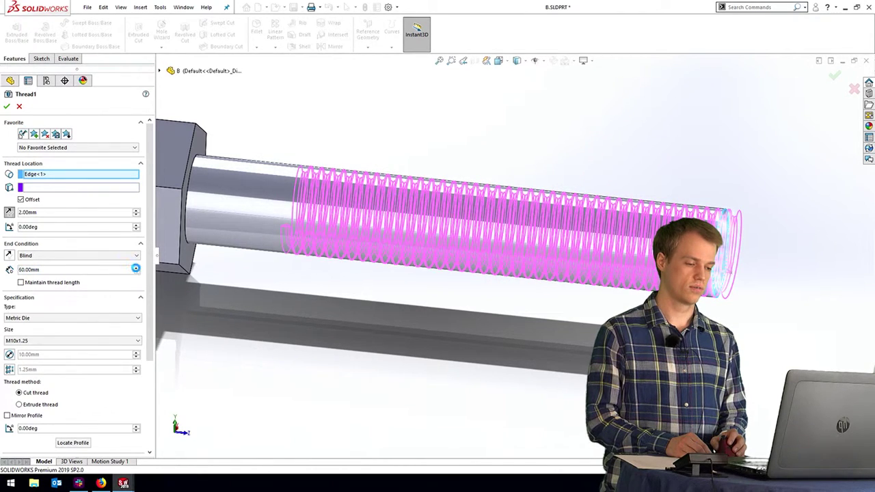
click(136, 268)
click(136, 272)
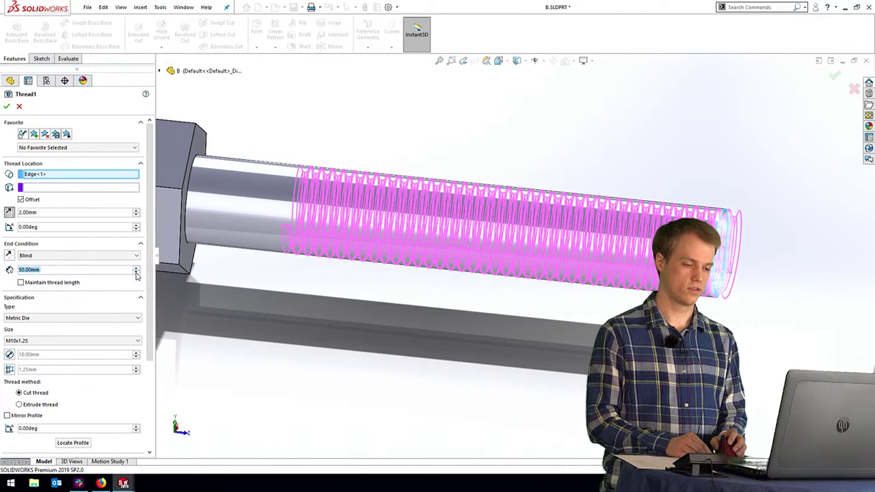
click(7, 106)
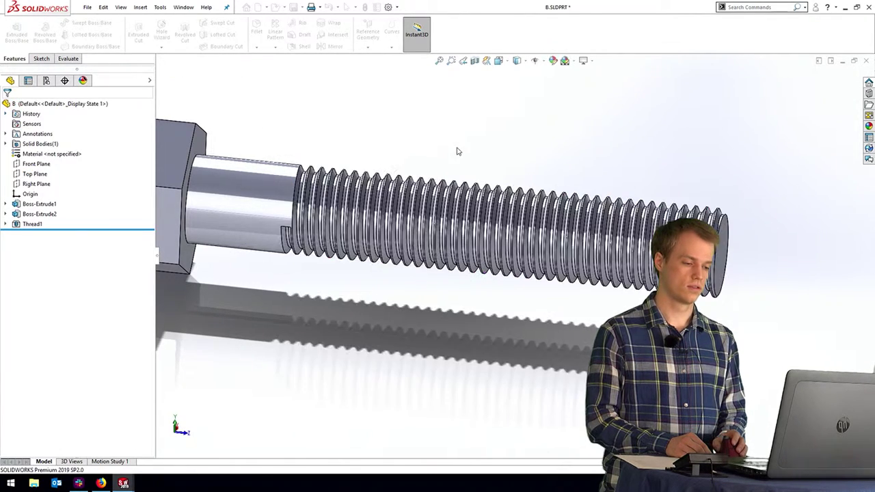
Orbit to inspect the finished threaded bolt, then bring up the recent files list
scroll(406, 175, up, 5)
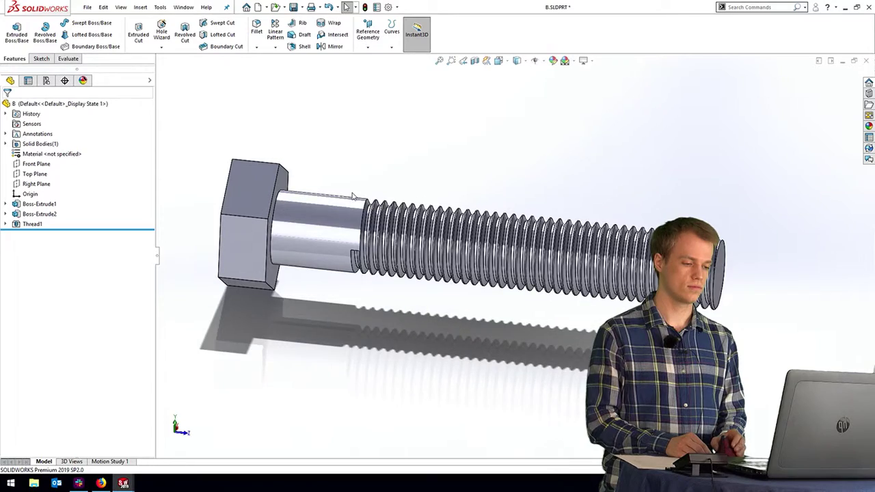
mouse_move(406, 175)
middle_down()
mouse_move(472, 225)
mouse_move(441, 180)
middle_up()
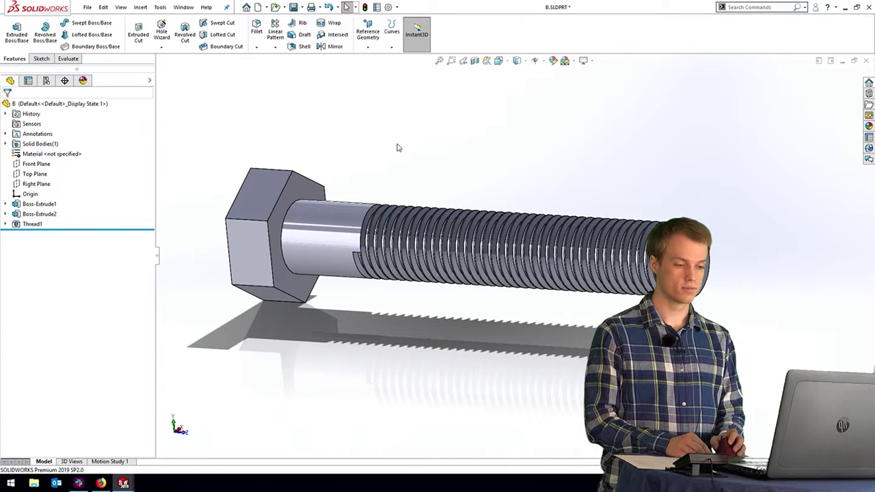
click(82, 8)
mouse_move(130, 43)
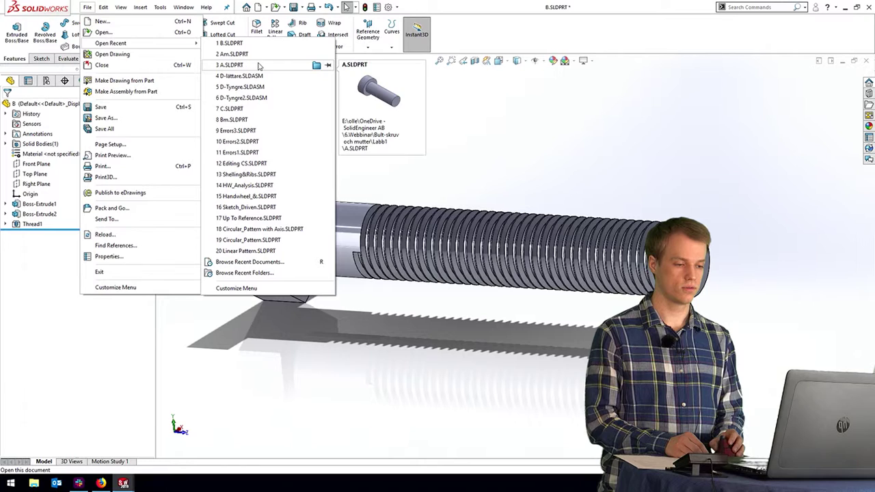
Open Bm.SLDPRT, orbit the nut, and select its Thread1 feature to view its dimensions
click(263, 120)
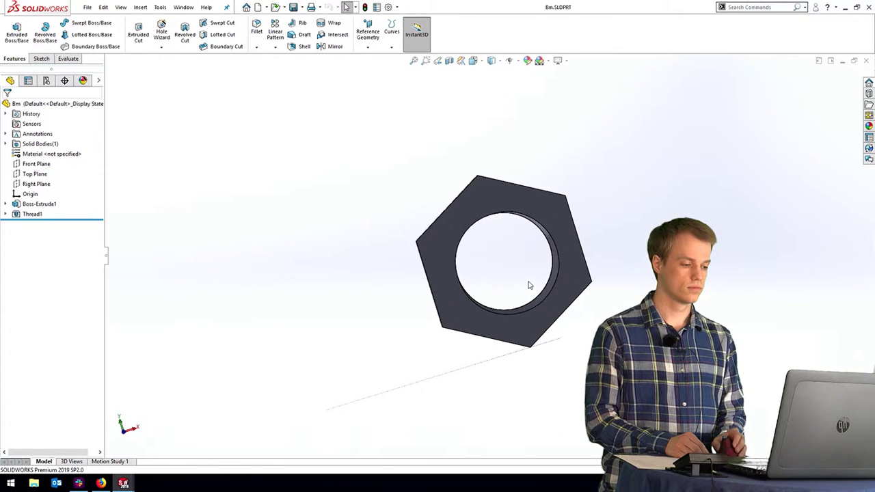
middle_drag(528, 285, 588, 333)
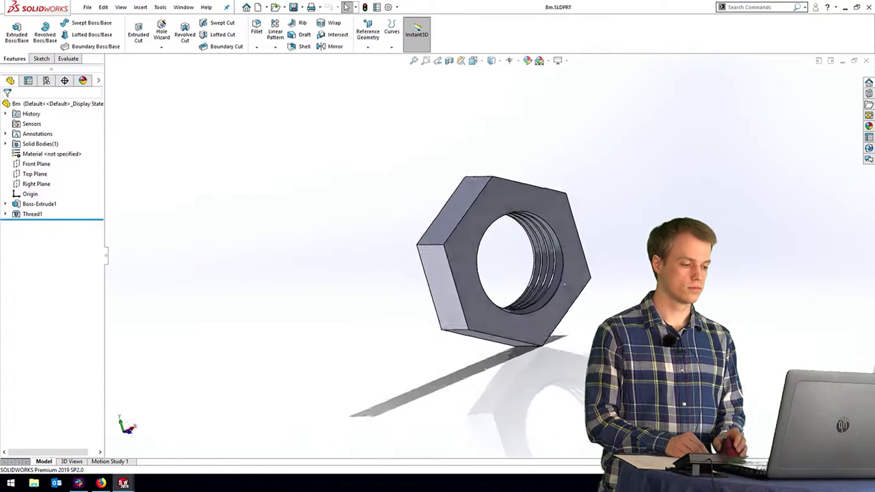
click(34, 214)
click(39, 186)
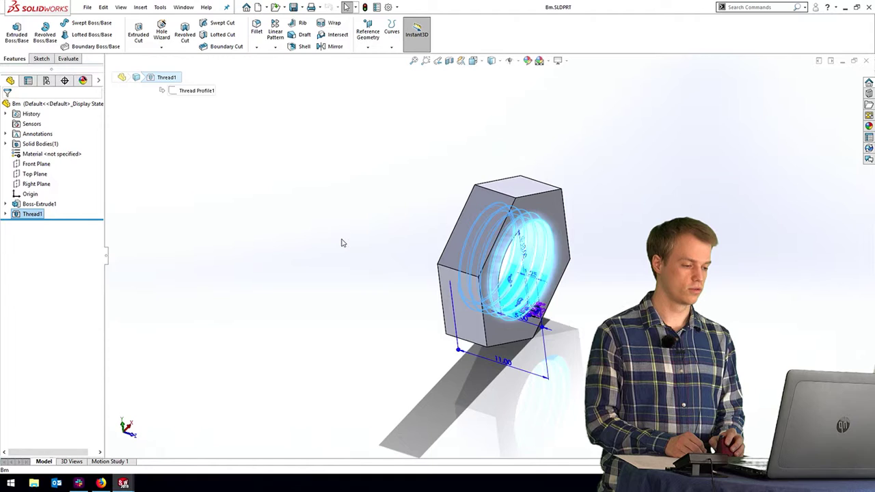
key(Return)
scroll(497, 272, down, 2)
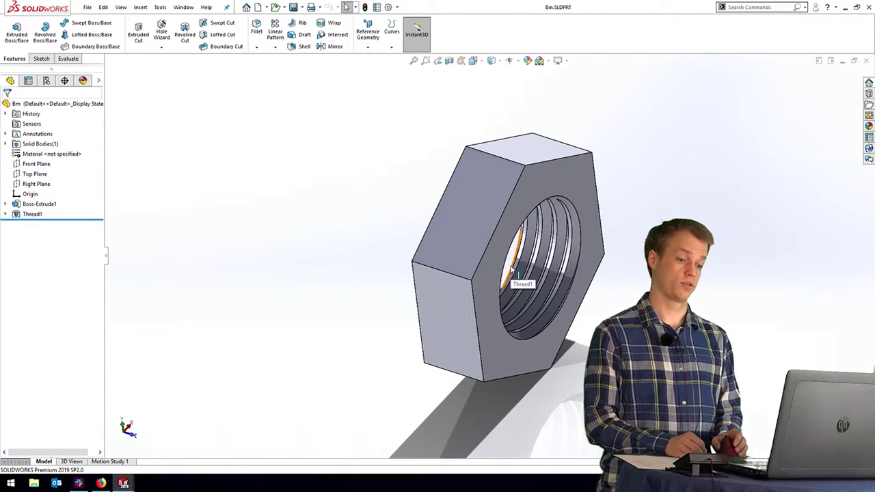
middle_drag(497, 272, 498, 254)
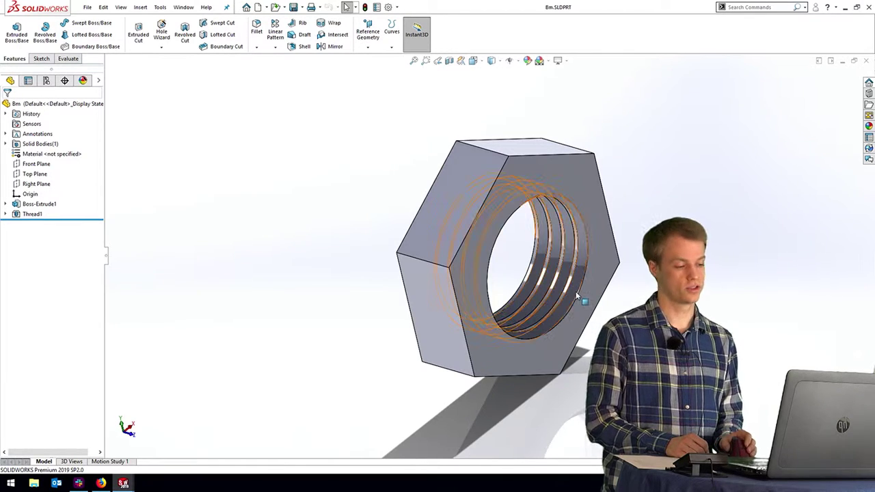
click(34, 214)
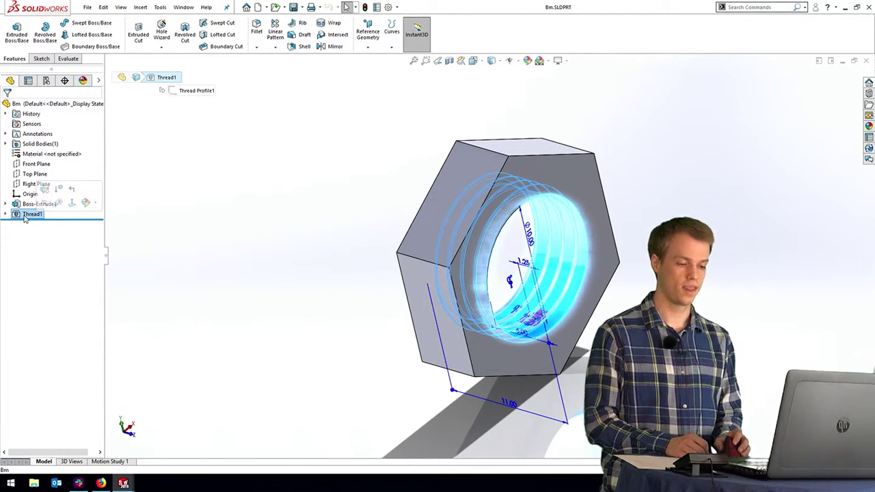
Delete the nut's Thread1 and its profile sketch, then start a new Thread feature
right_click(24, 216)
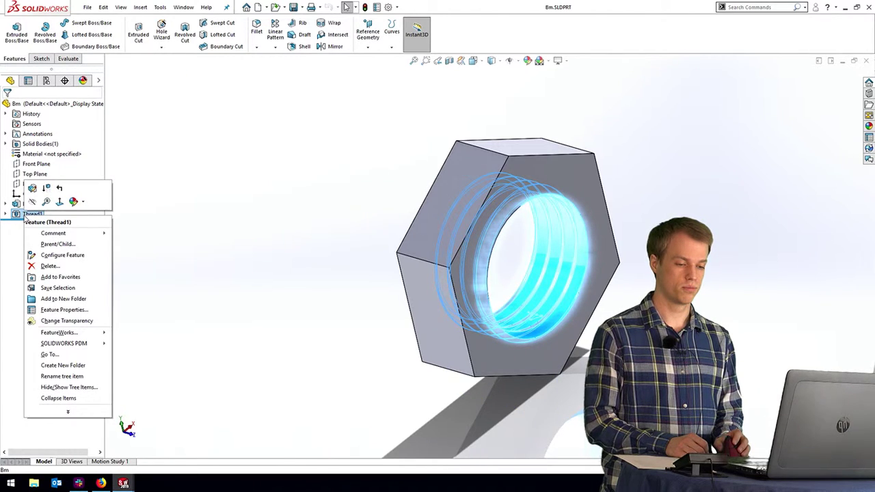
click(47, 266)
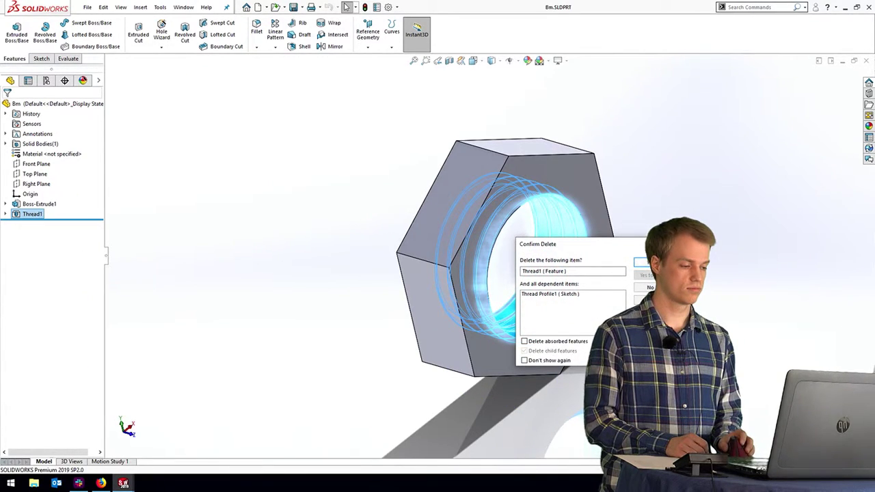
click(642, 262)
click(140, 8)
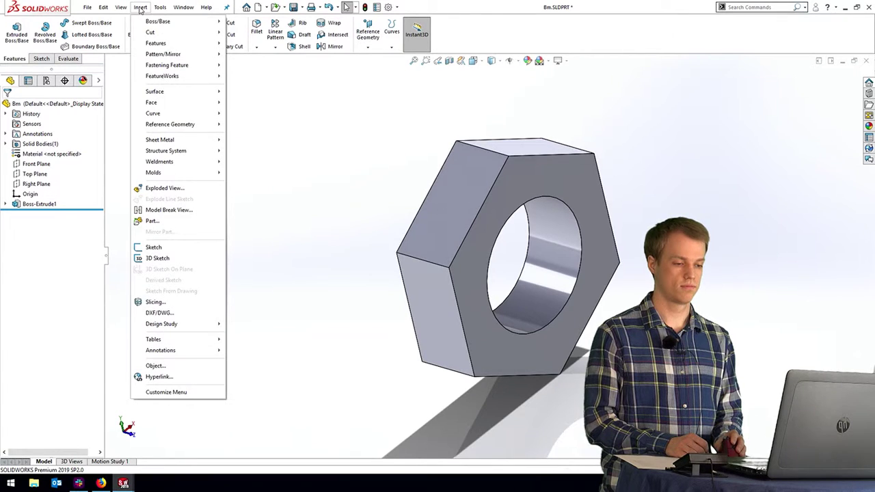
mouse_move(156, 43)
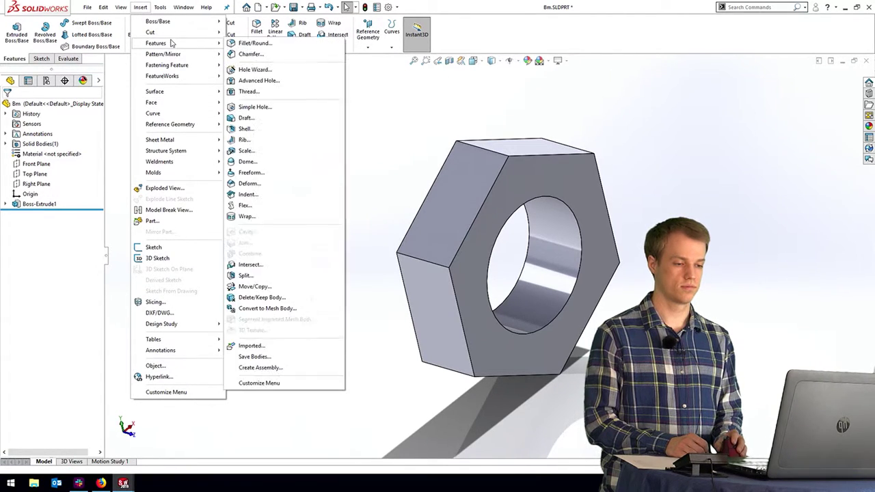
click(248, 91)
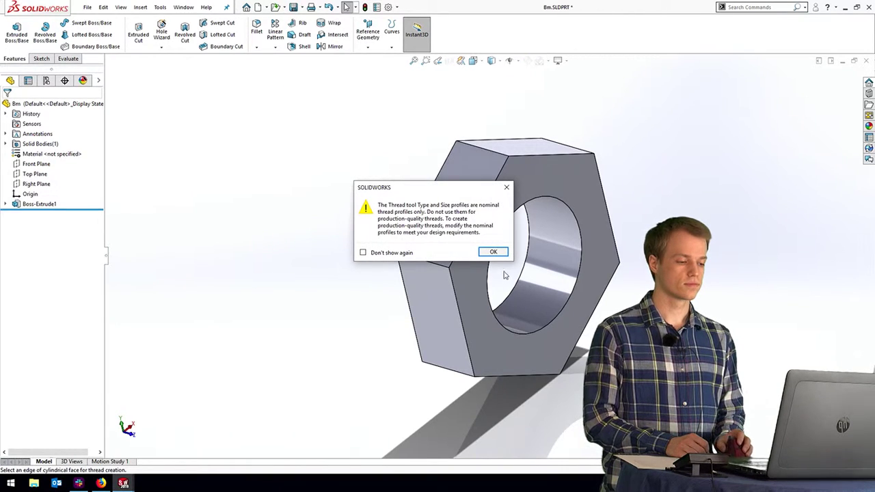
Thread the nut's hole edge M10x1.25, 12 mm blind depth with a 2 mm offset
click(494, 252)
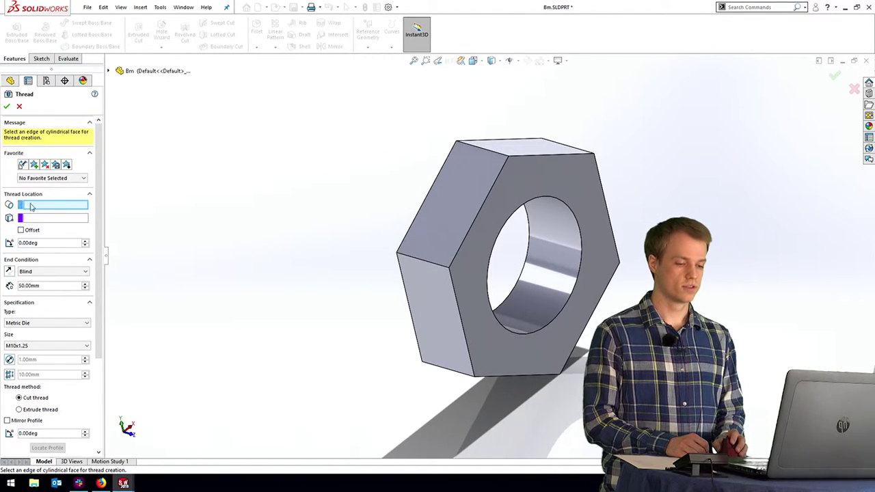
click(573, 289)
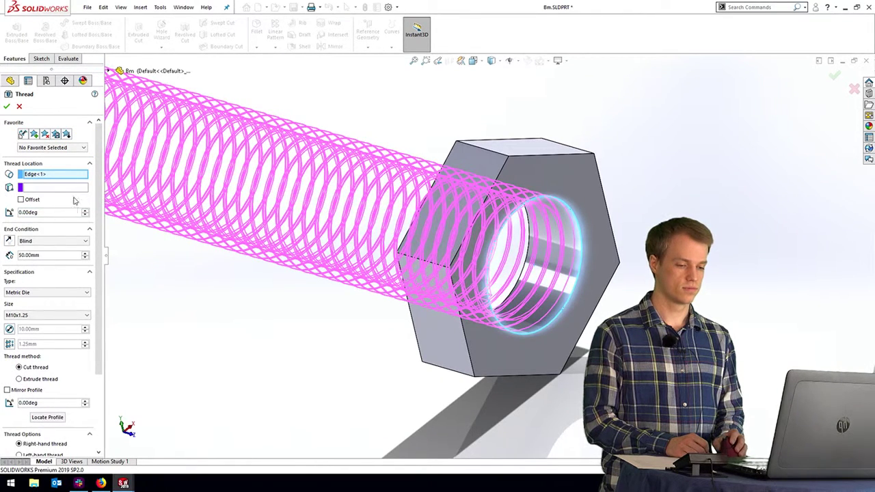
click(32, 256)
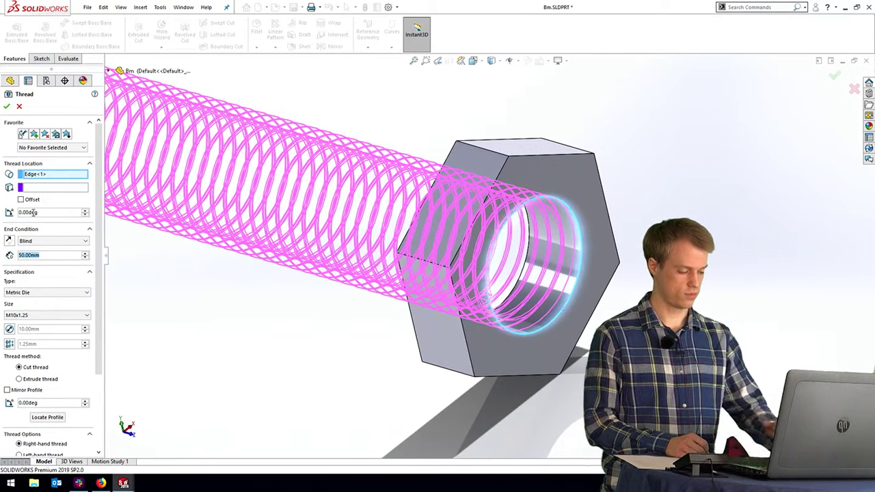
text(1)
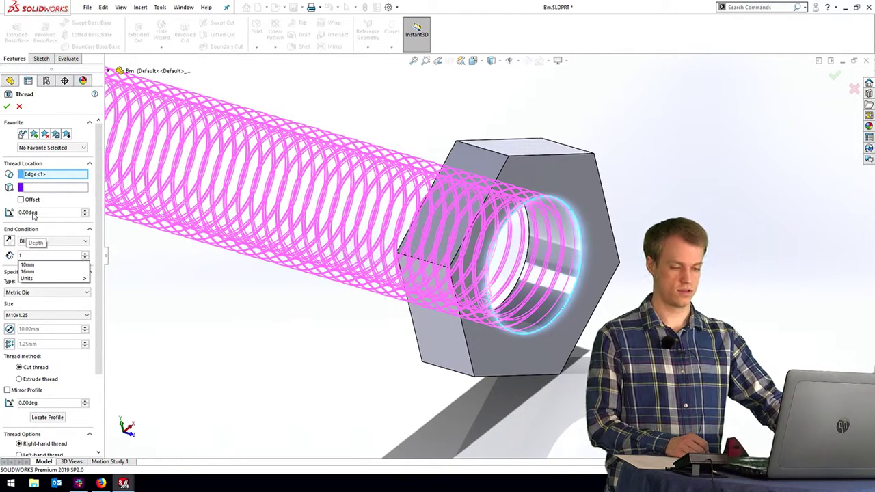
text(2)
key(Return)
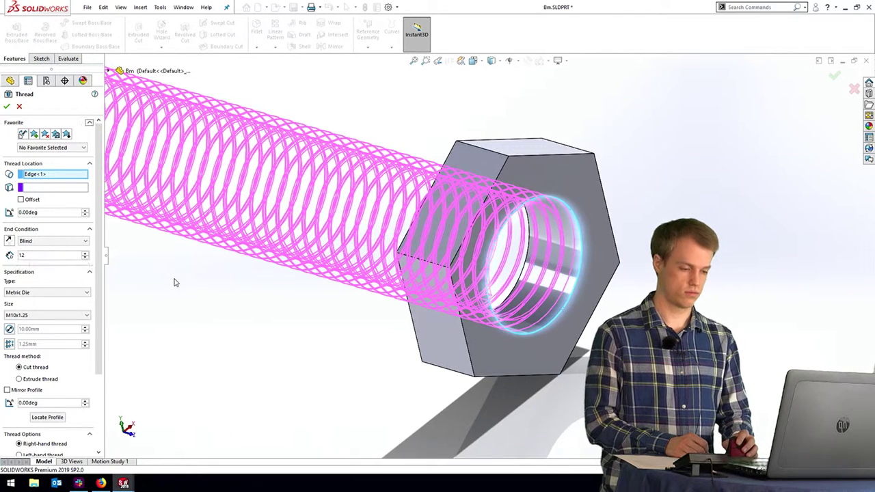
click(20, 198)
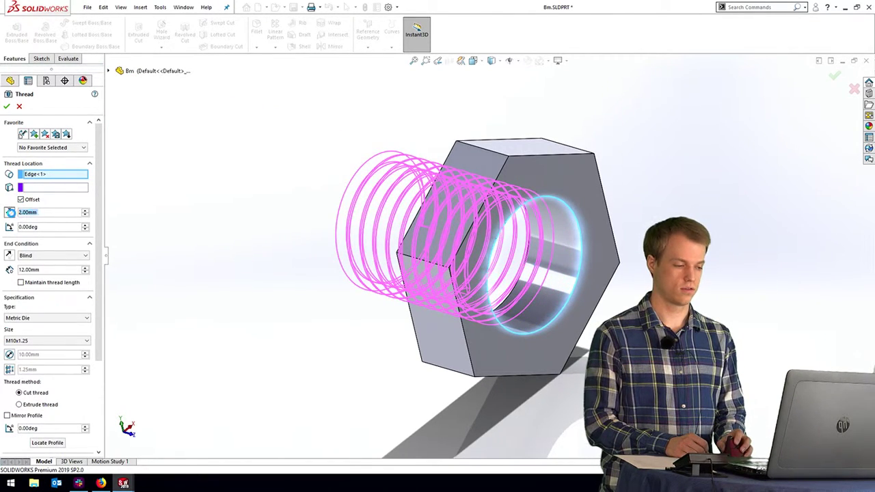
mouse_move(330, 309)
middle_down()
mouse_move(376, 310)
mouse_move(334, 312)
middle_up()
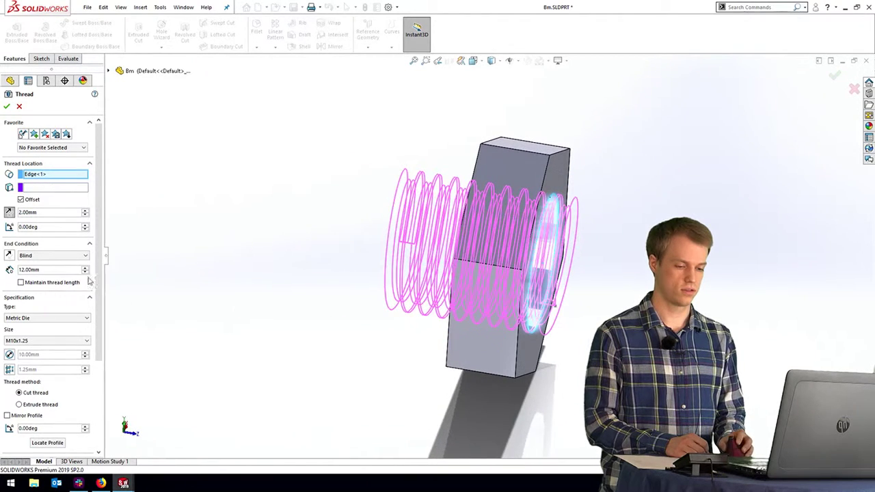
Switch the nut's thread type from Metric Die to Metric Tap at size M10x1.25
click(7, 107)
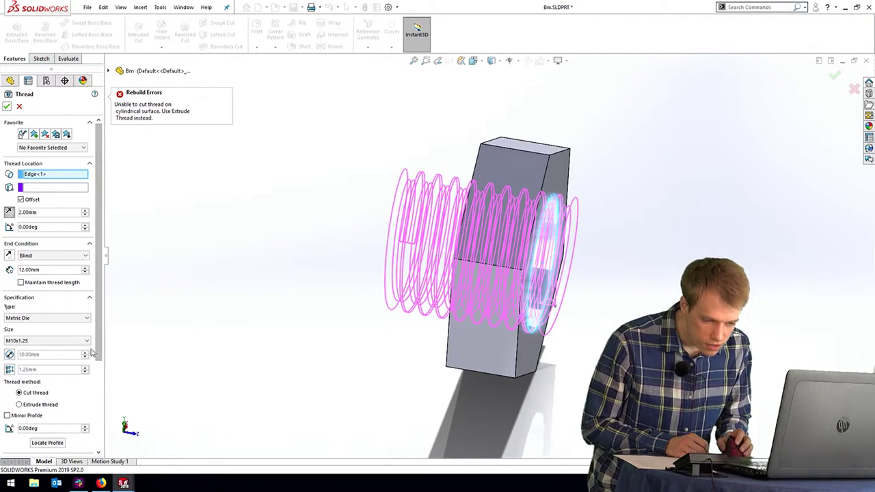
scroll(99, 337, down, 1)
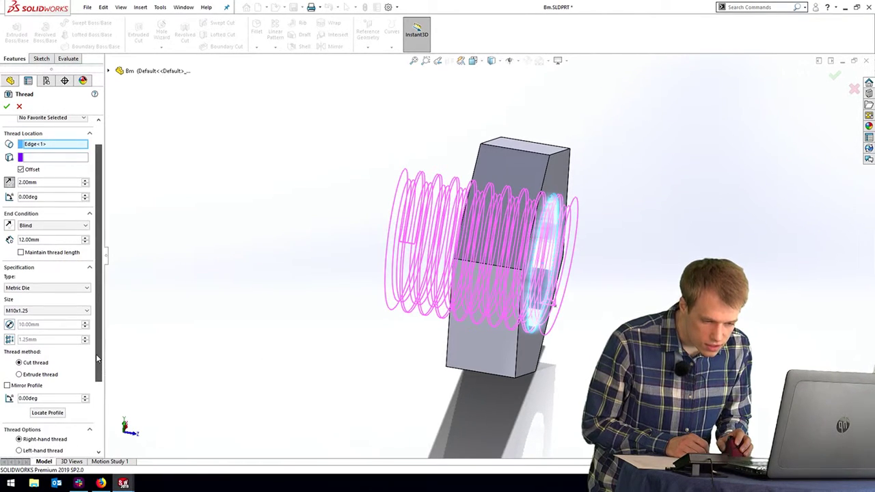
click(27, 290)
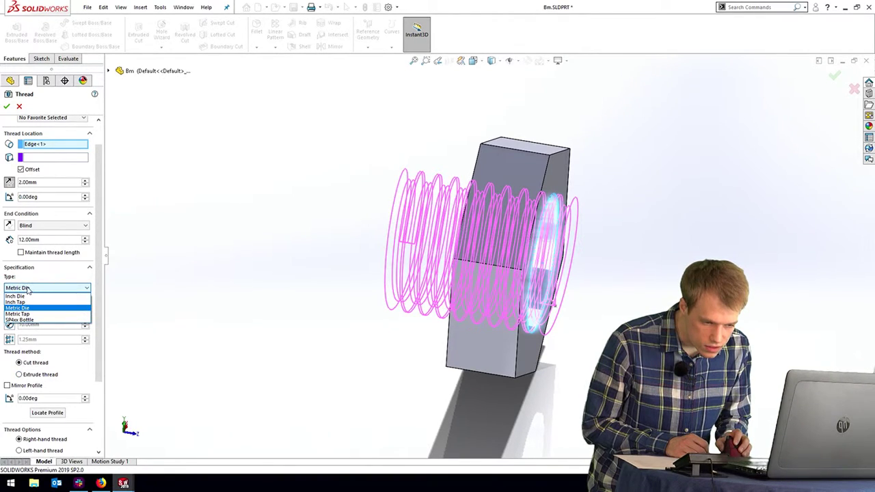
click(20, 313)
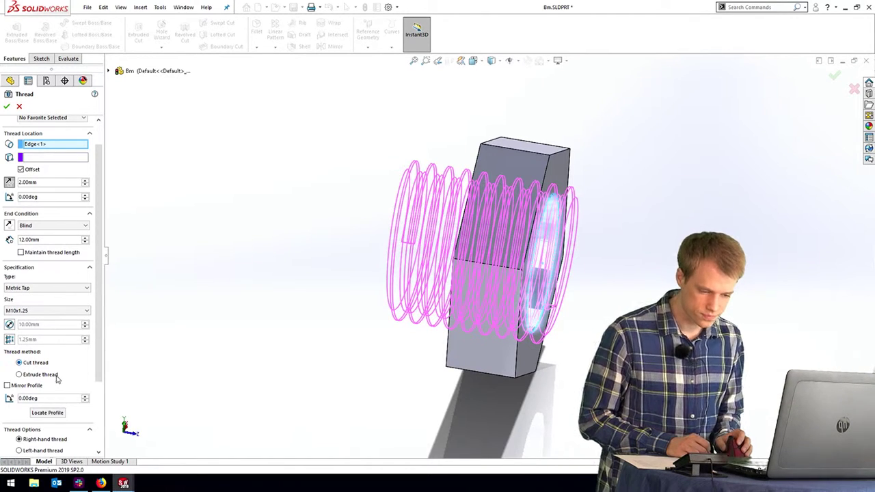
Accept the Metric Tap thread, then reopen Thread1 from the FeatureManager tree for editing
click(7, 106)
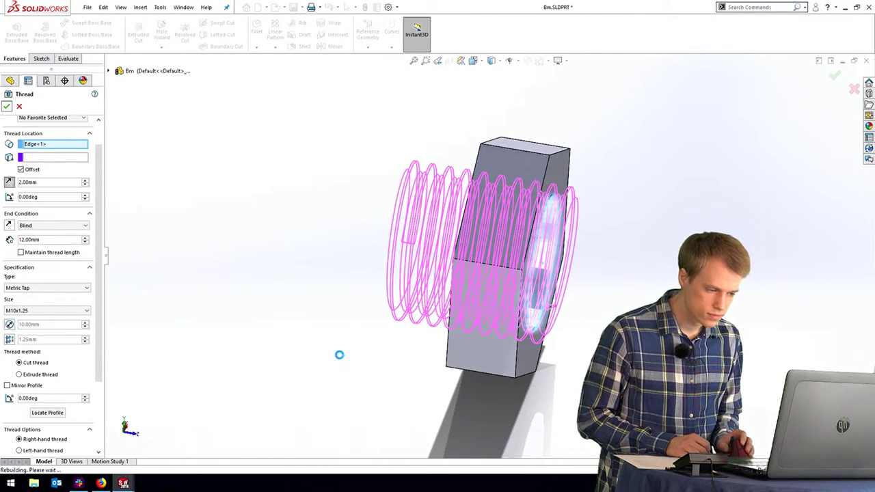
mouse_move(360, 341)
middle_down()
mouse_move(294, 315)
mouse_move(223, 326)
mouse_move(362, 330)
middle_up()
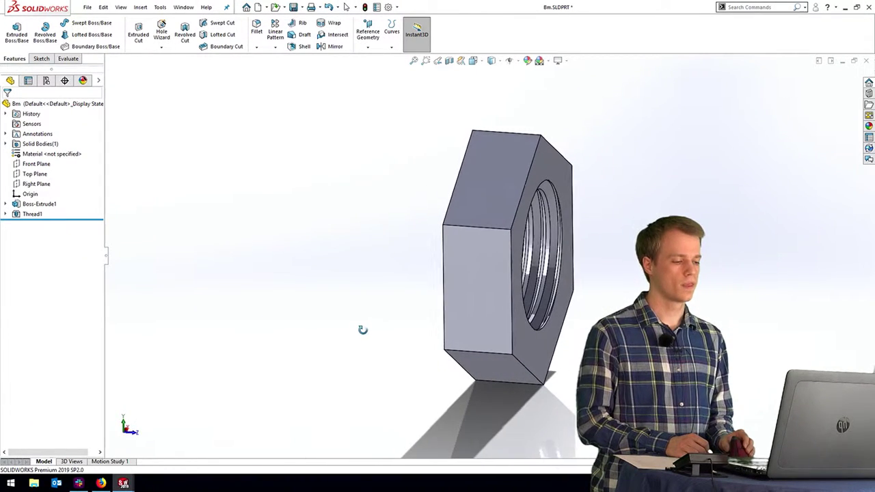
right_click(34, 217)
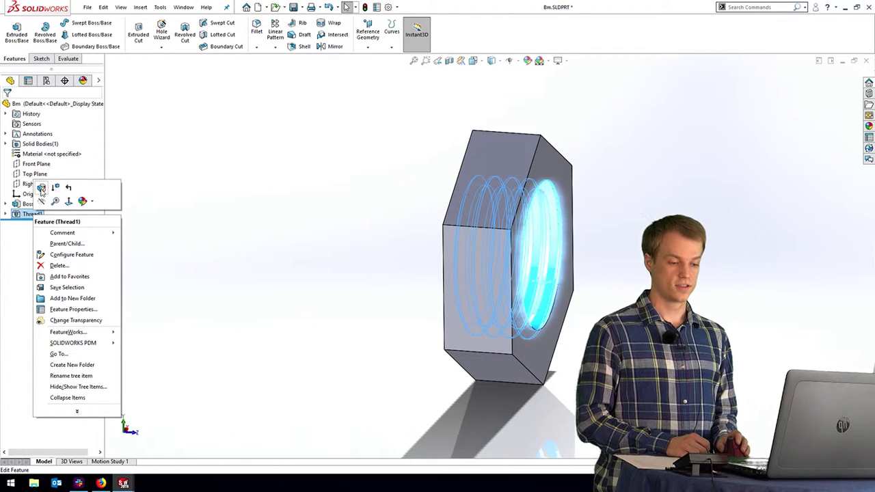
click(41, 189)
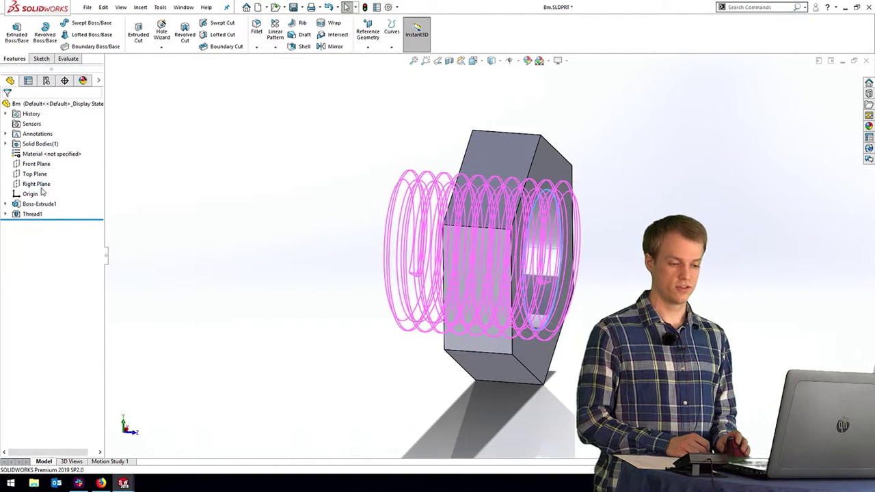
Check the thread Size list and keep M10x1.25
scroll(96, 195, down, 2)
scroll(96, 195, down, 3)
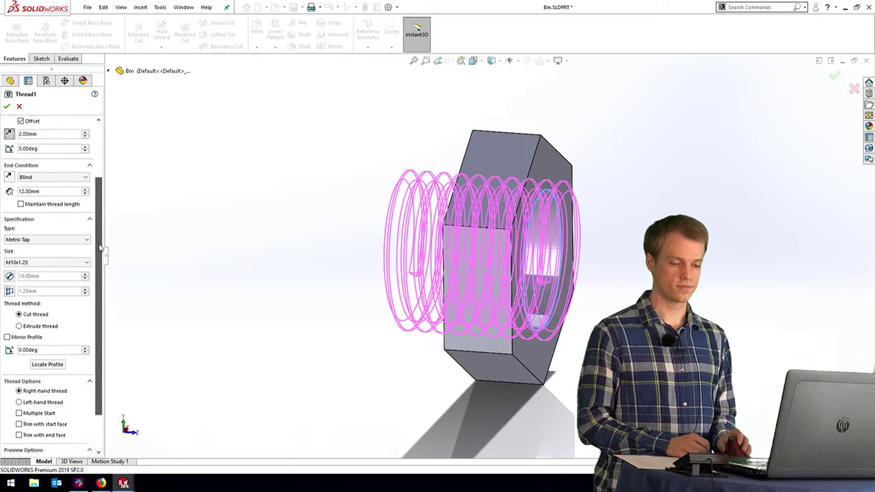
click(31, 229)
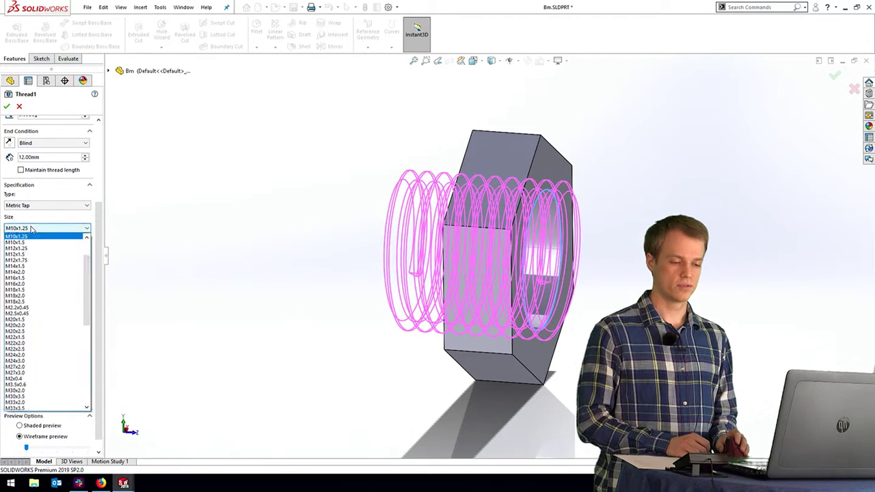
drag(87, 268, 87, 253)
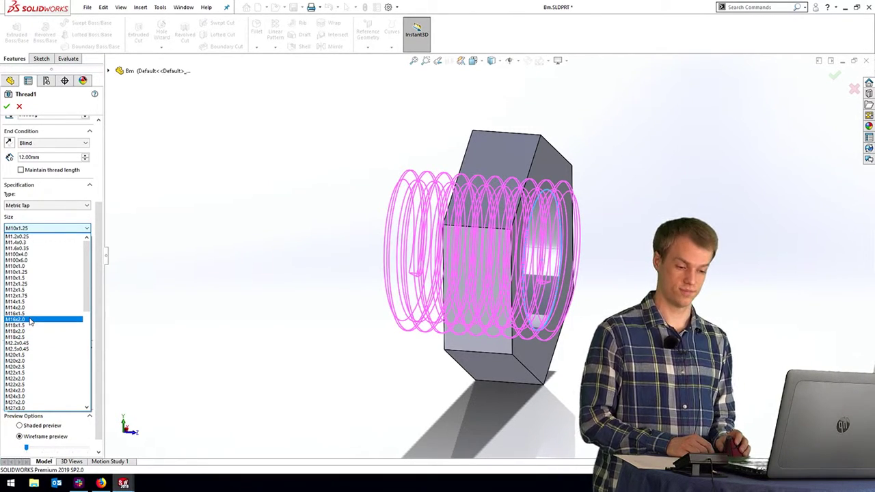
click(202, 299)
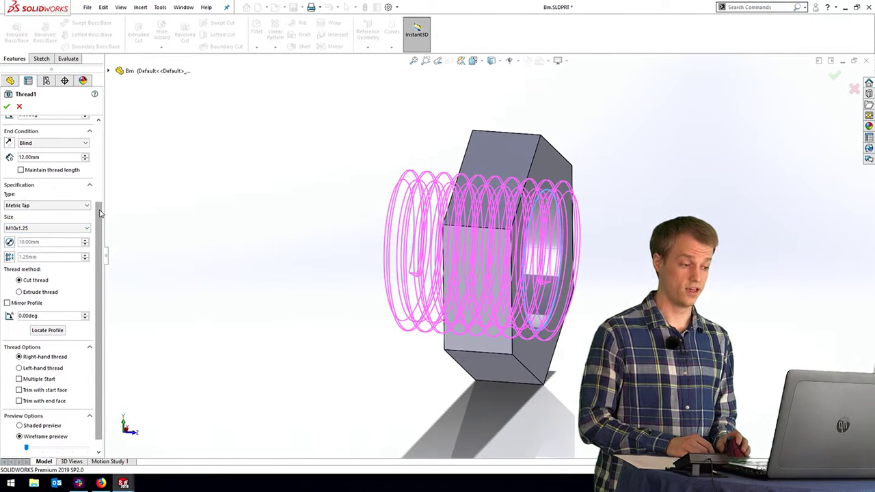
scroll(99, 213, up, 5)
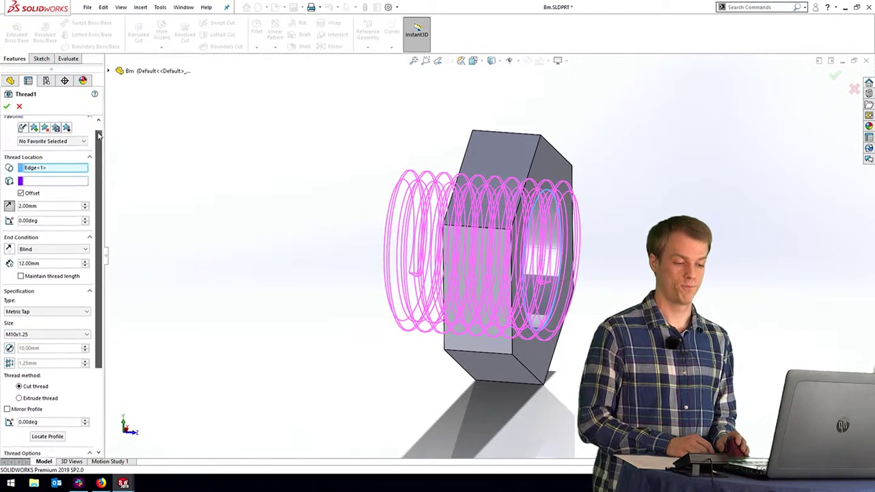
Apply the edited Thread1, view the threaded hole, and close Bm.SLDPRT through the save prompt
click(7, 106)
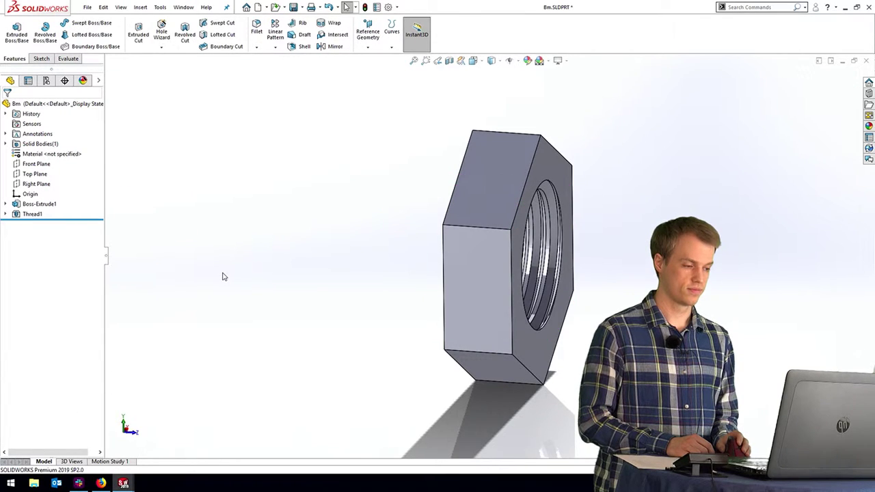
mouse_move(512, 303)
middle_down()
mouse_move(490, 262)
mouse_move(348, 293)
mouse_move(488, 259)
middle_up()
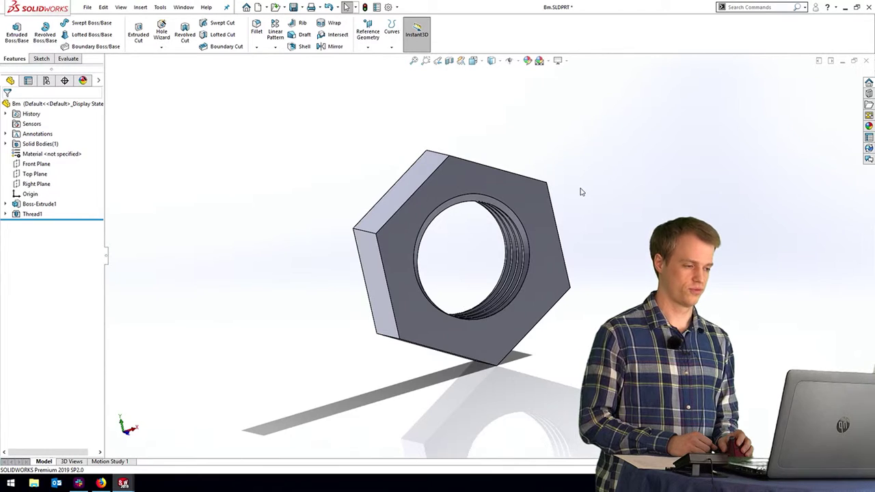
click(866, 61)
click(478, 252)
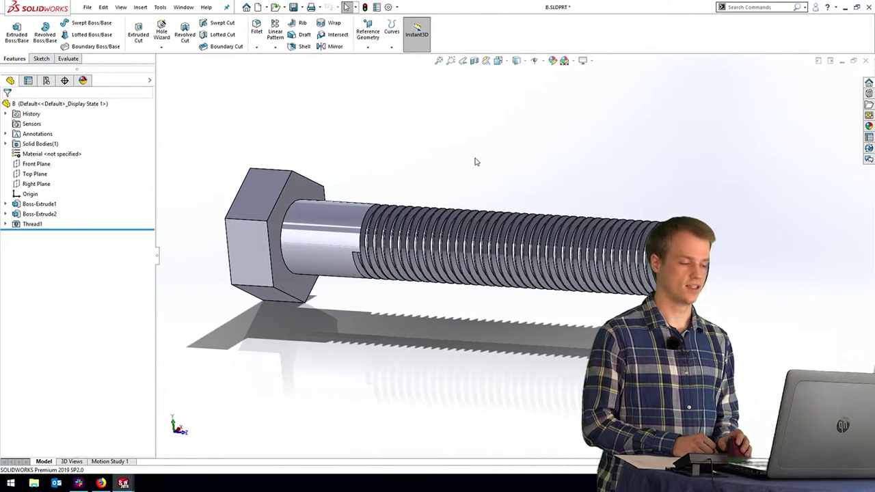
Close B.SLDPRT through its save prompt, then edit Sketch2 under Revolve1 in A.SLDPRT
click(865, 61)
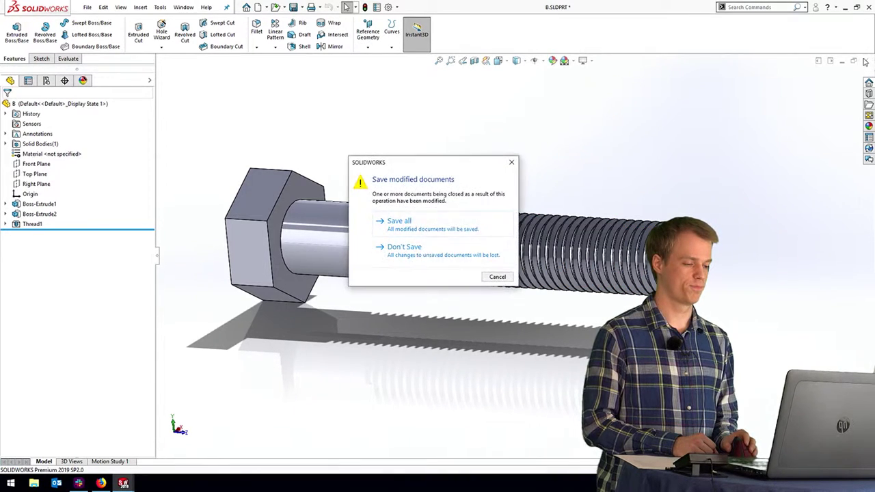
click(404, 248)
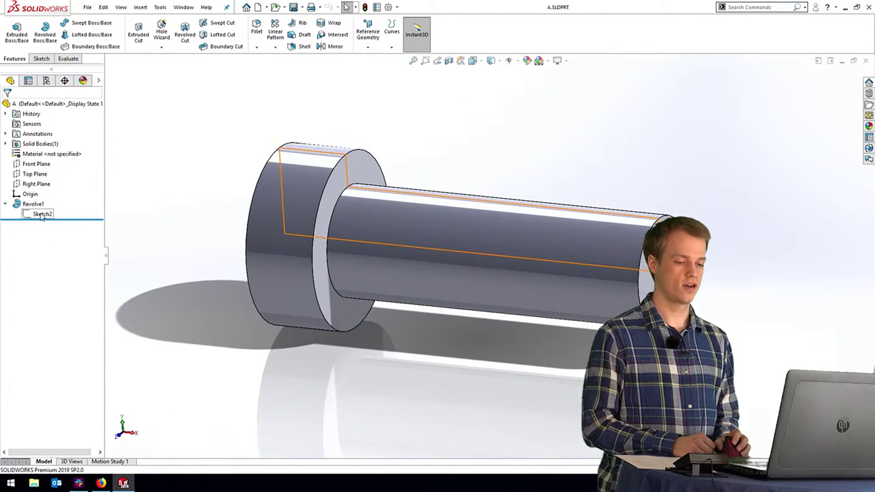
click(42, 214)
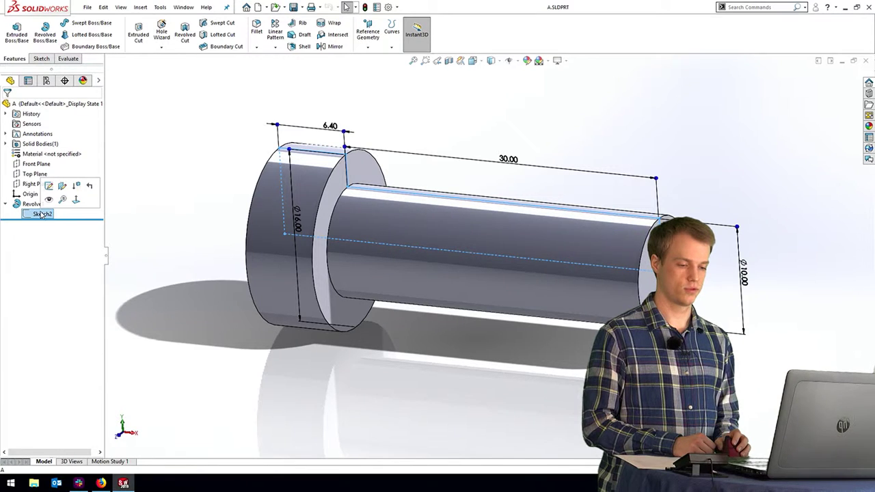
click(49, 185)
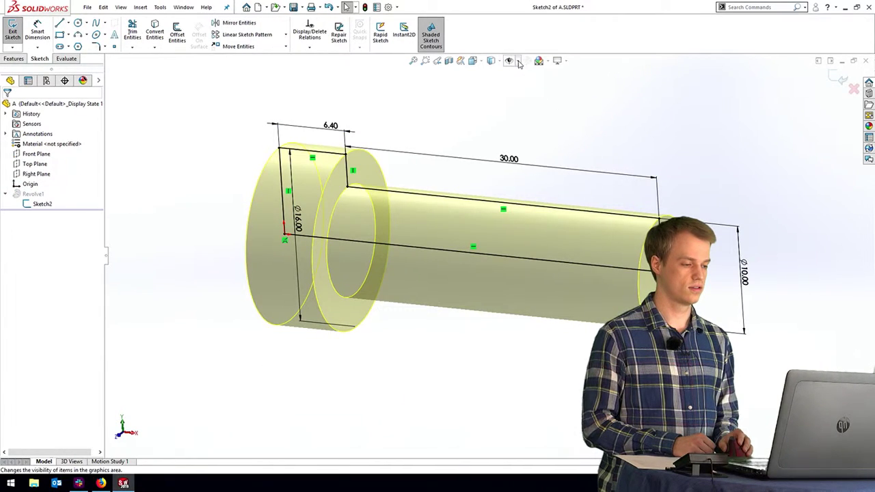
Turn on dimension names and move the Ø16.00 HuvudDia and 6.40 HuvudDjup dimensions clear of the profile
click(518, 61)
click(523, 213)
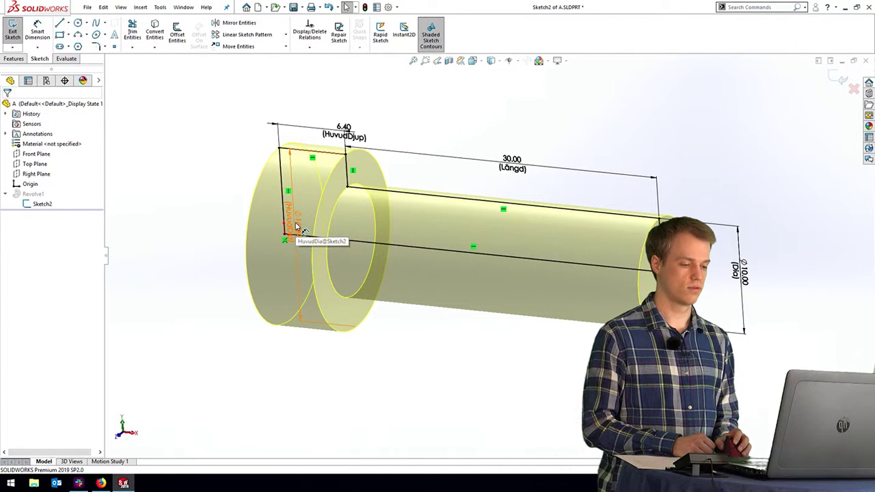
drag(295, 226, 239, 225)
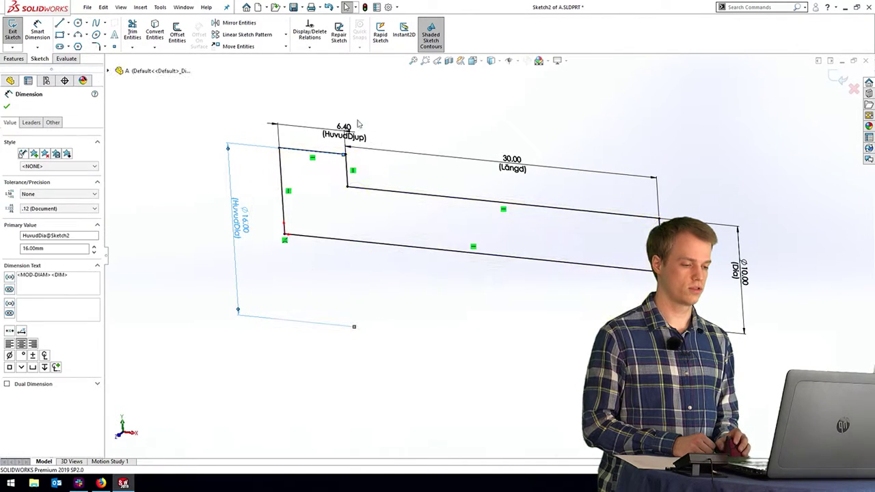
drag(343, 129, 312, 108)
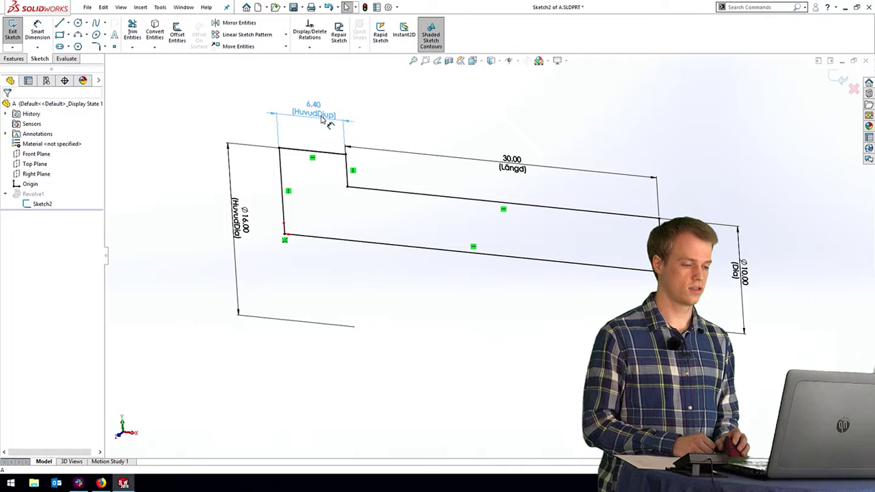
click(562, 128)
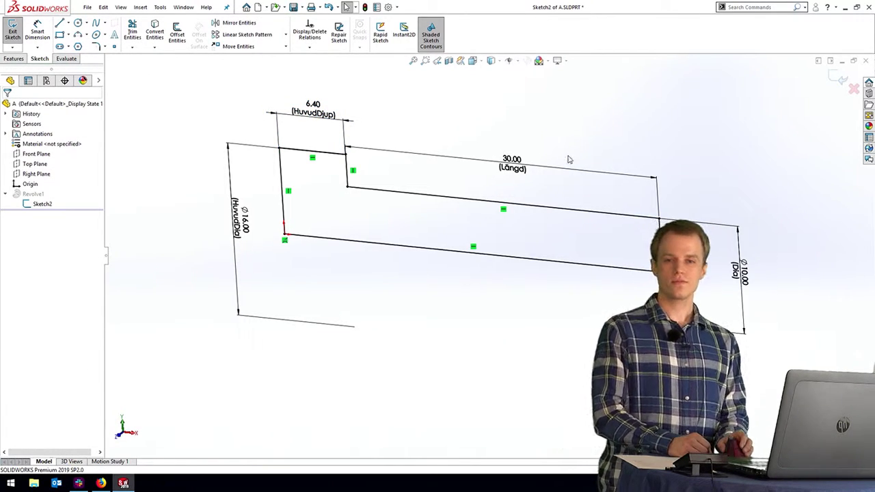
Inspect the Längd 30.00, HuvudDjup 6.40 and HuvudDia Ø16.00 dimensions, then clear the selection
scroll(586, 152, down, 1)
scroll(586, 156, down, 1)
scroll(557, 192, down, 1)
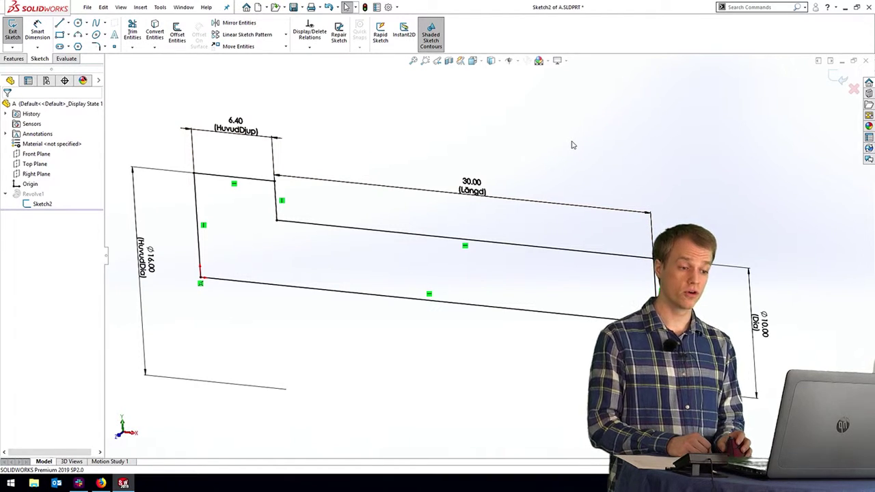
scroll(484, 197, down, 2)
scroll(481, 199, down, 1)
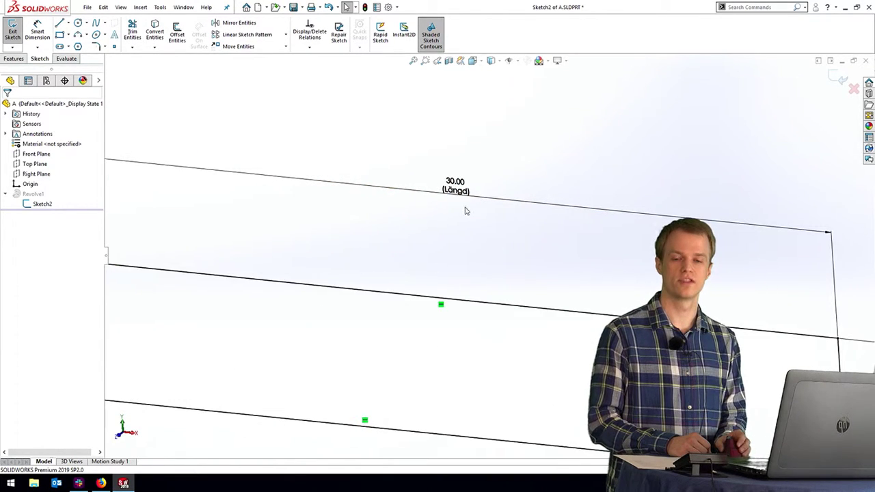
scroll(465, 208, down, 1)
click(451, 194)
scroll(458, 240, up, 1)
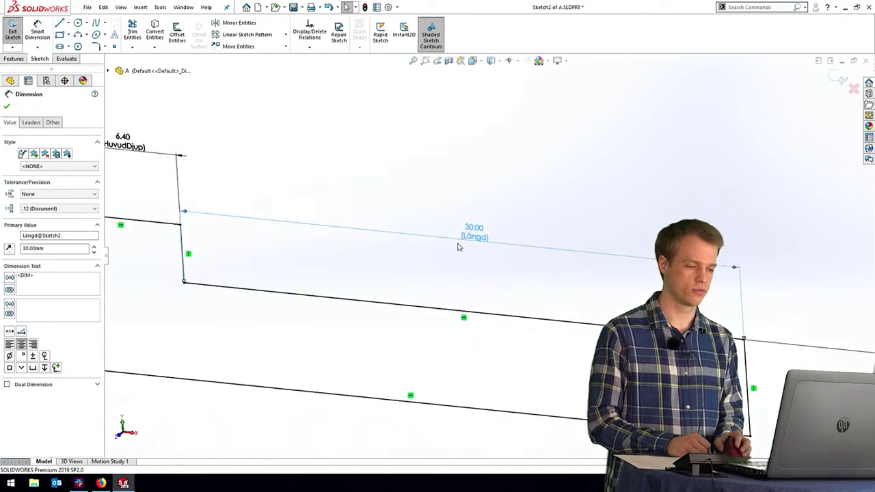
scroll(448, 287, up, 1)
scroll(441, 345, up, 1)
scroll(471, 354, down, 1)
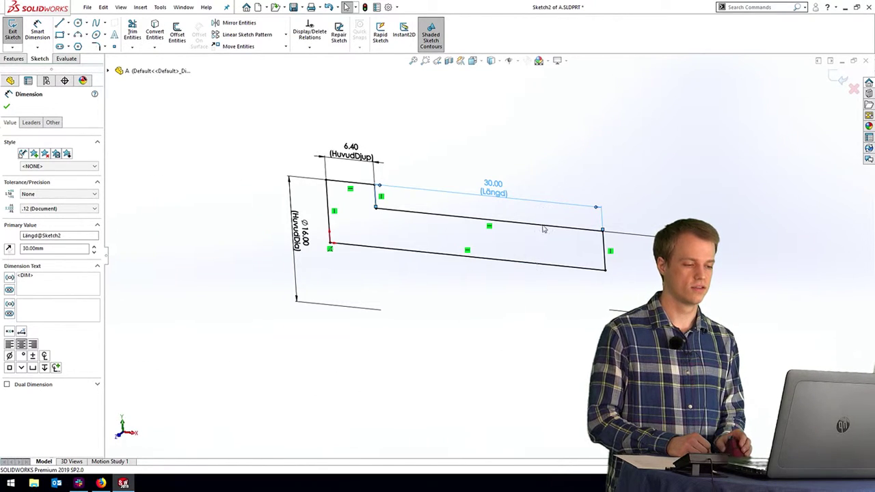
scroll(505, 154, down, 1)
scroll(417, 164, up, 1)
scroll(410, 133, down, 1)
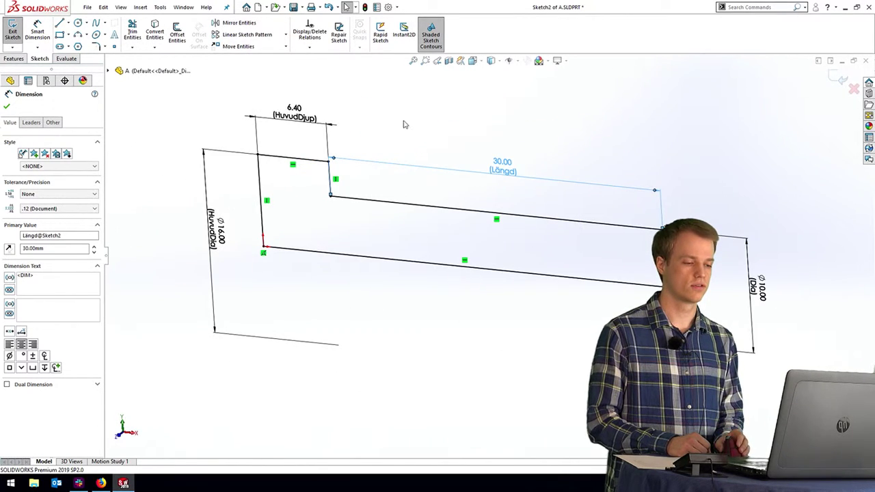
click(301, 116)
click(208, 226)
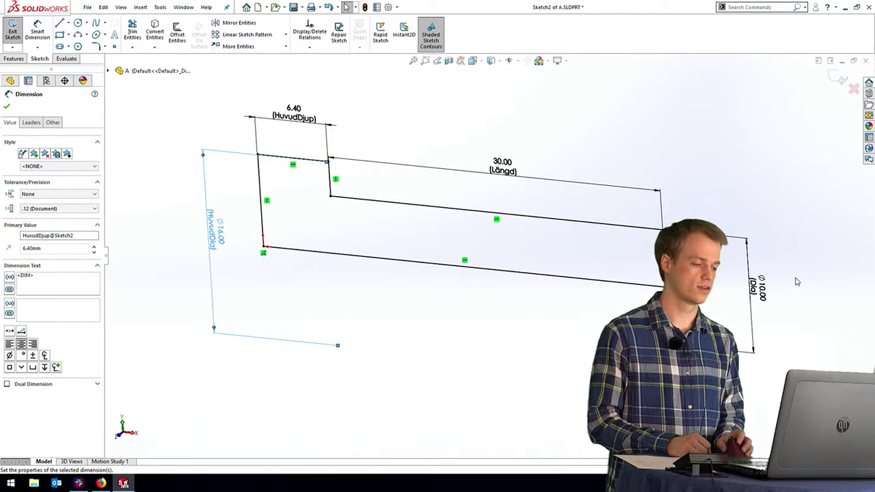
key(Escape)
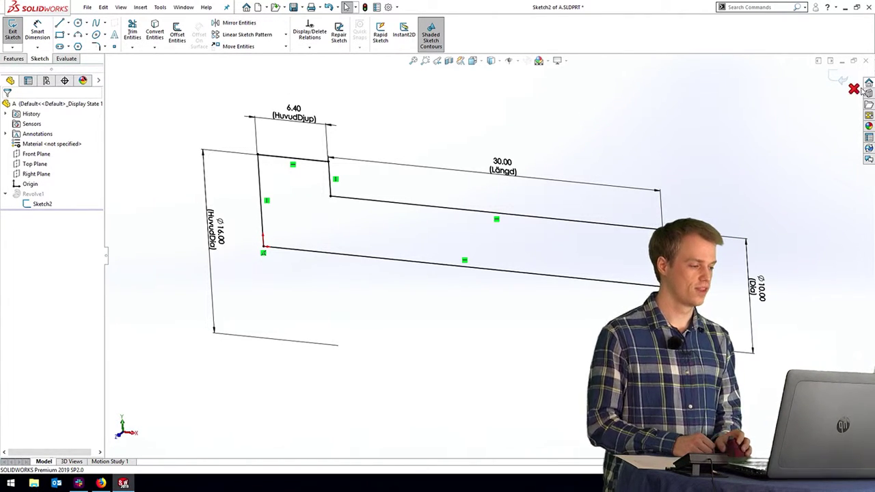
Exit Sketch2, select the Default [ A ] configuration, and search Windows for 'exc'
click(832, 77)
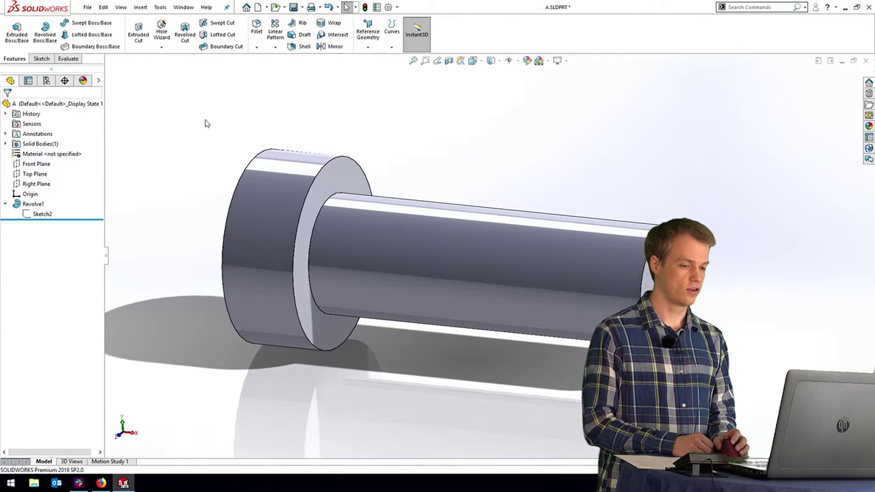
click(47, 81)
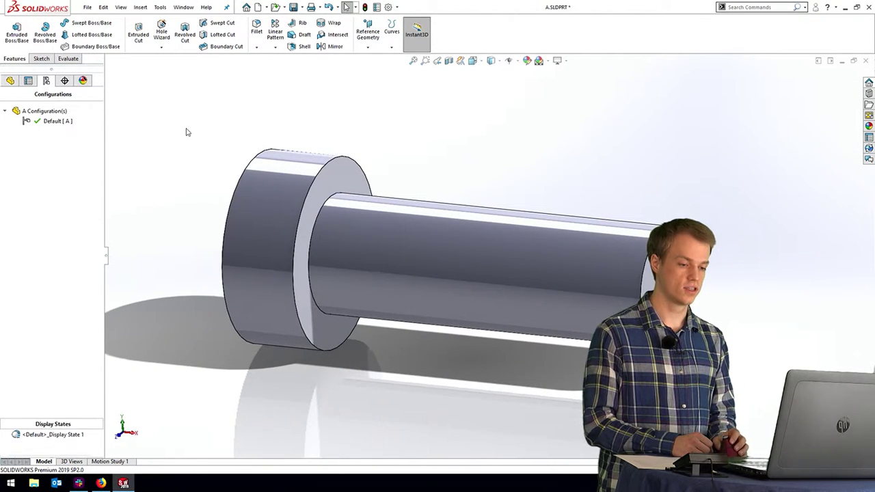
click(68, 124)
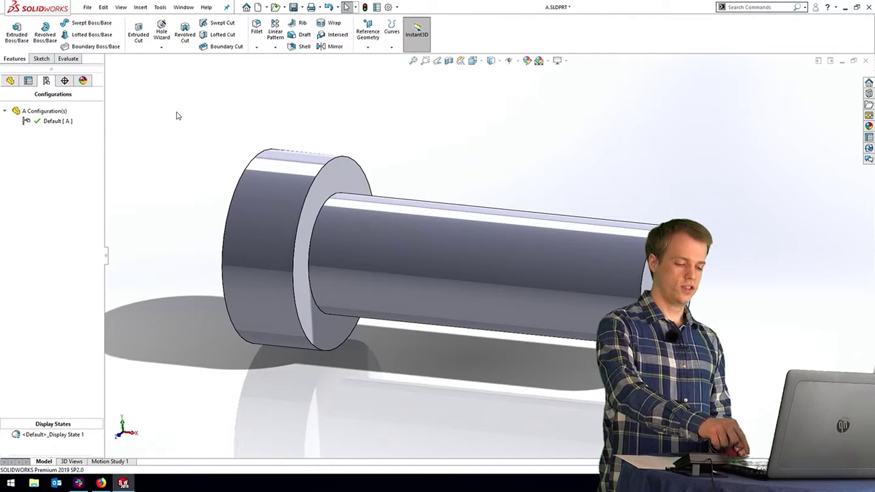
key(super)
text(exc)
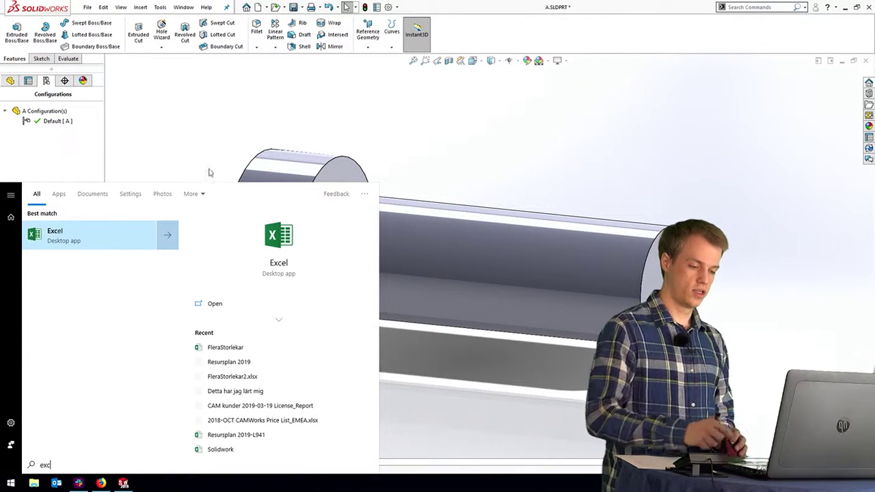
Open the FleraStorlekar workbook and review the HuvudDjup values for M10 and M12
click(272, 353)
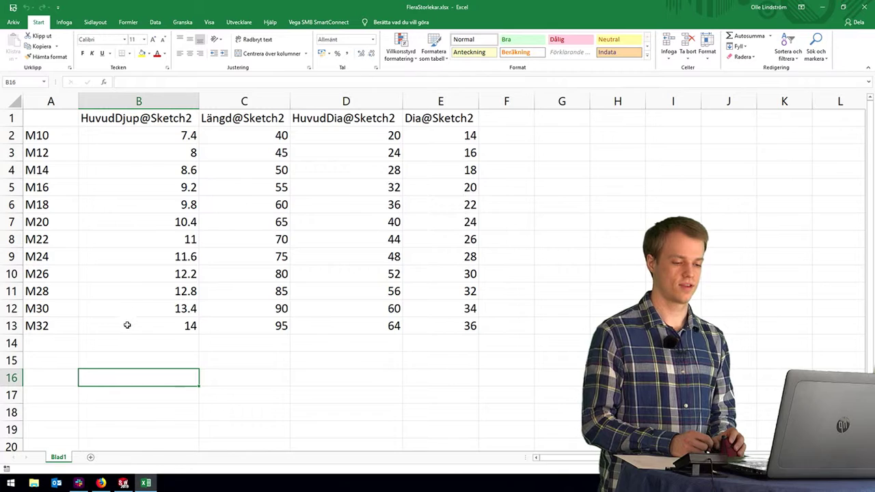
drag(127, 326, 127, 151)
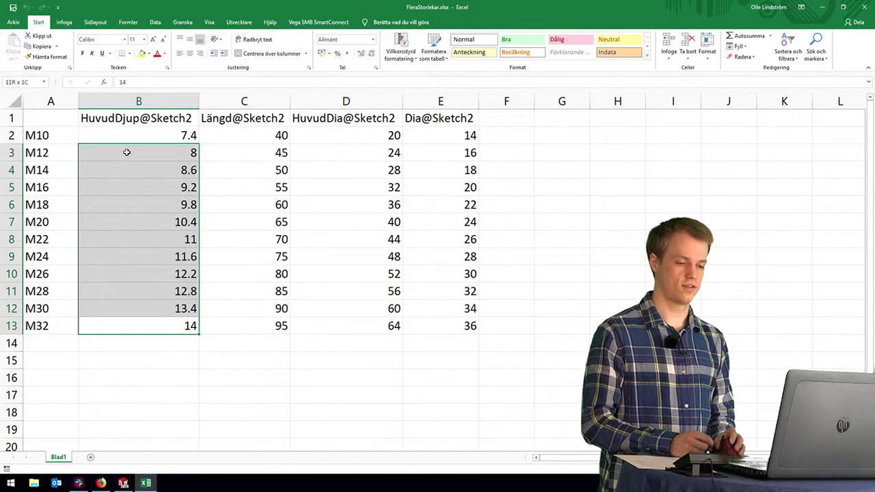
click(249, 373)
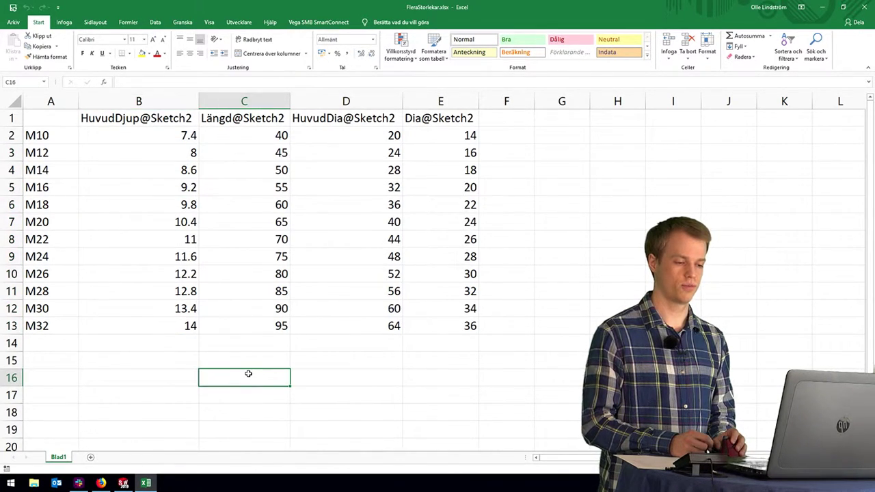
drag(60, 138, 441, 137)
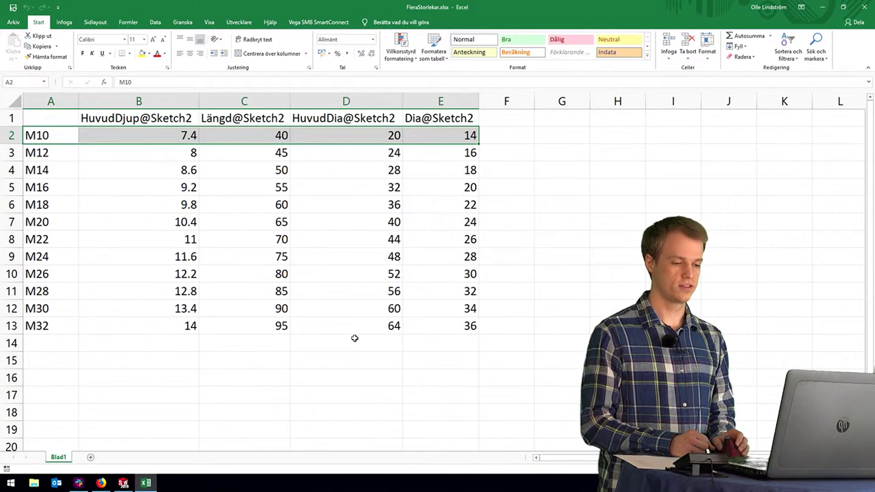
click(139, 153)
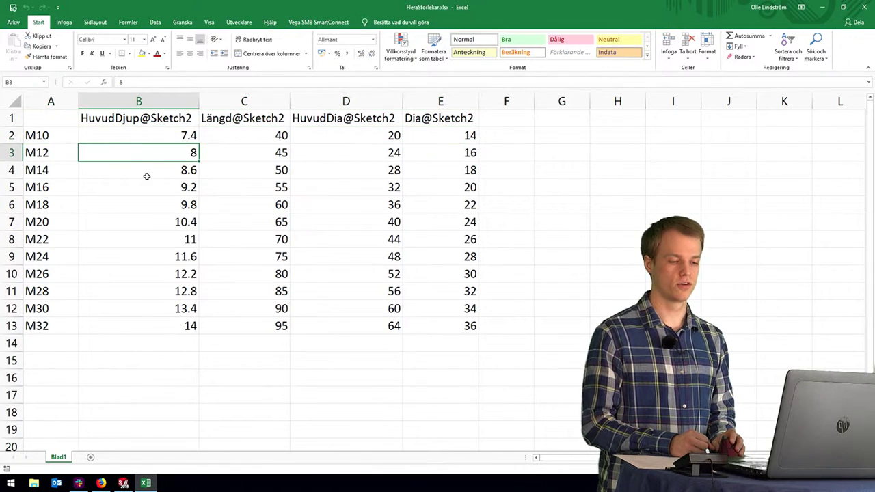
Clear the M14–M32 HuvudDjup values and refill them as a series from 7.4, 8
mouse_move(147, 174)
mouse_down()
mouse_move(140, 313)
mouse_move(130, 338)
mouse_up()
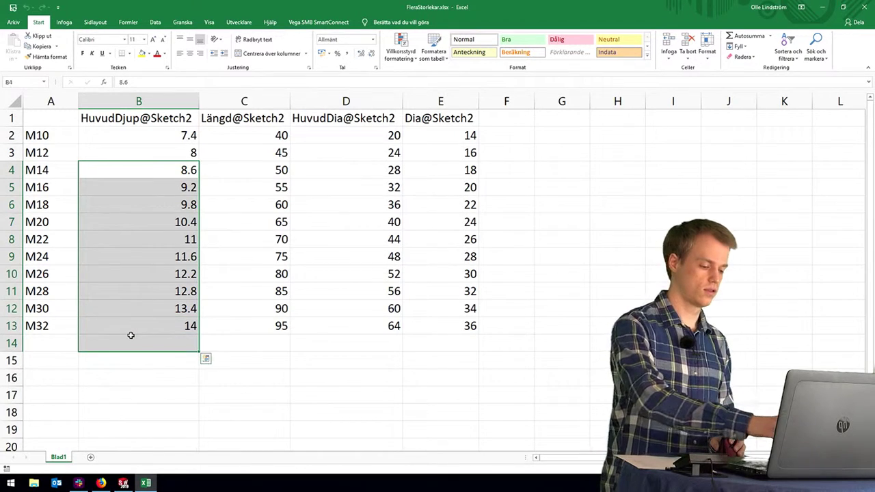
key(Delete)
drag(138, 133, 141, 149)
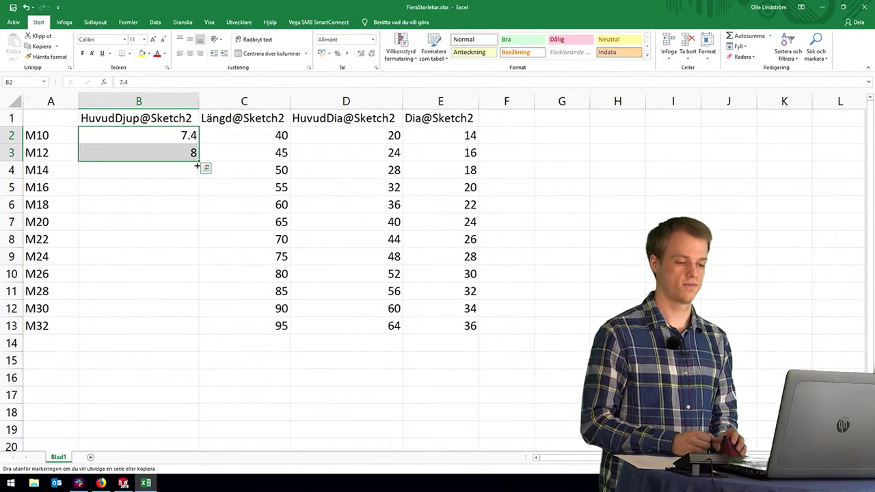
drag(196, 162, 196, 334)
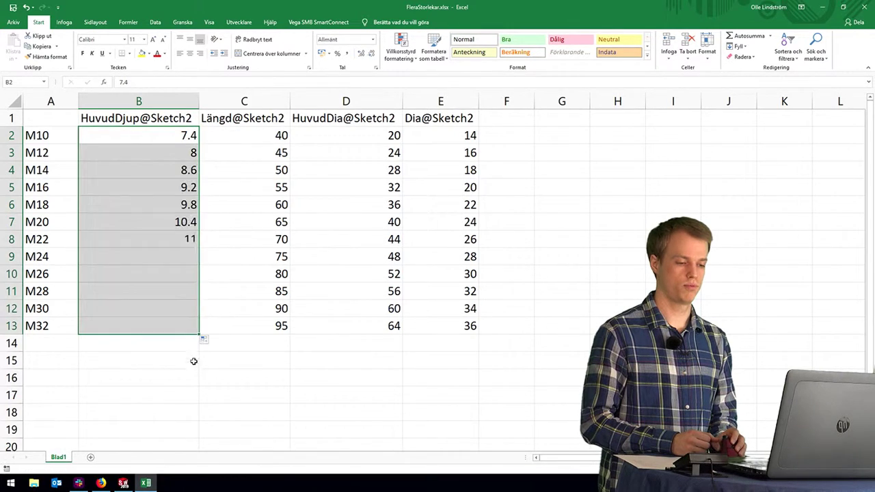
click(174, 389)
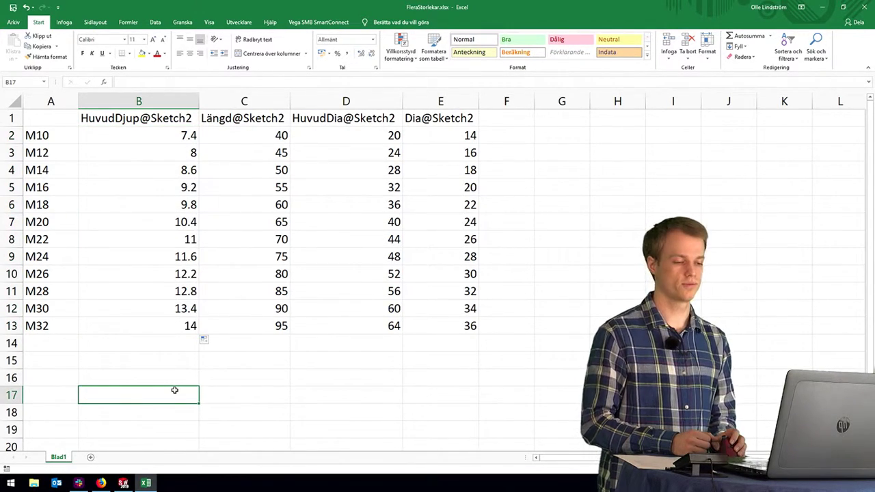
click(155, 117)
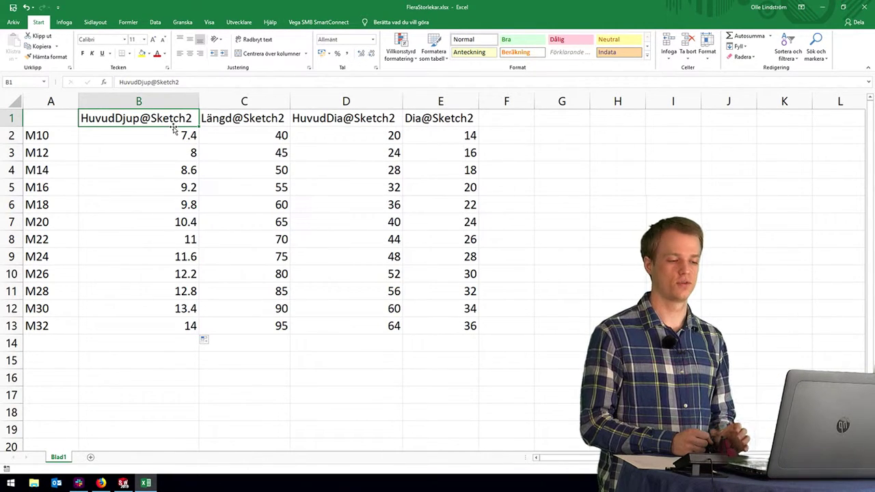
click(248, 123)
click(347, 123)
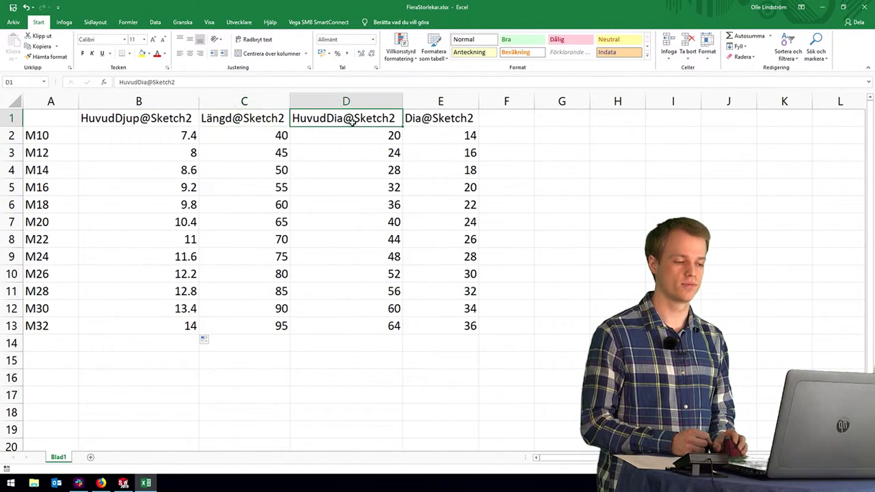
click(439, 121)
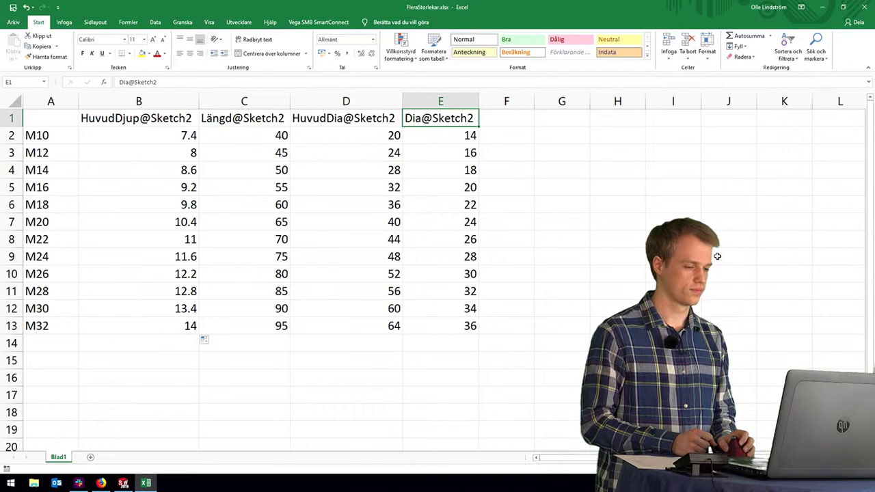
click(141, 122)
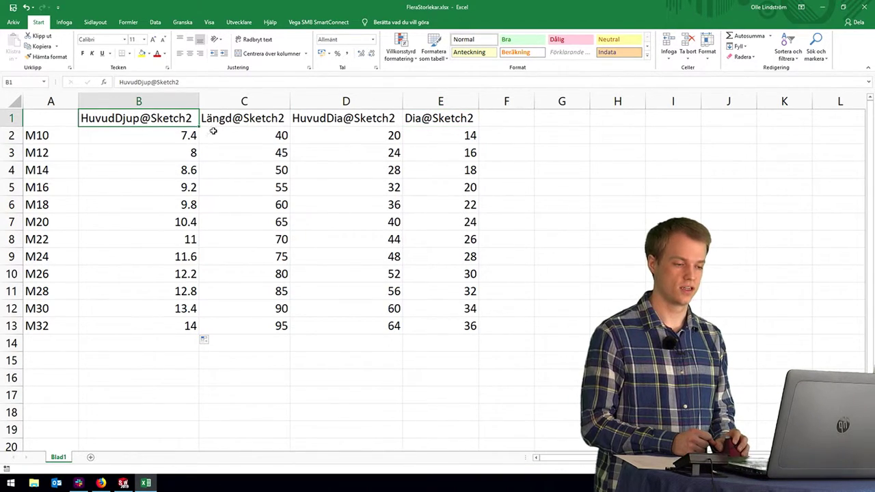
click(236, 125)
click(339, 119)
click(434, 122)
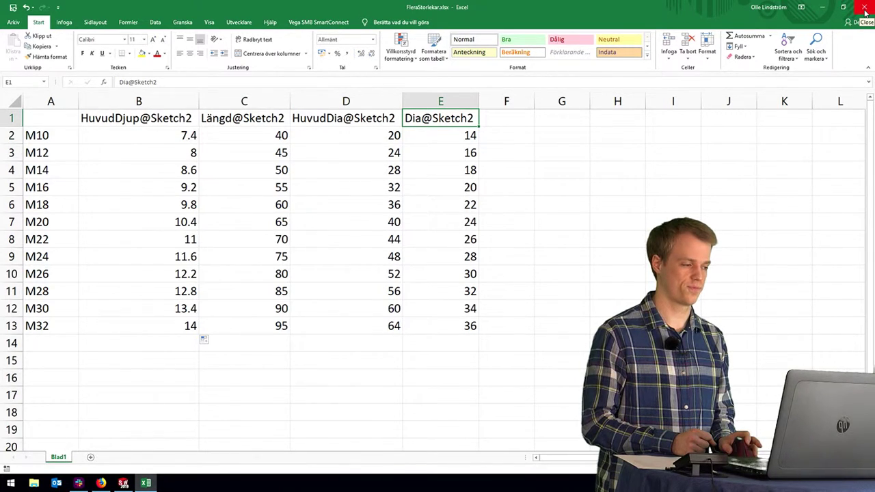
Close FleraStorlekar.xlsx, answering the save prompt
click(865, 13)
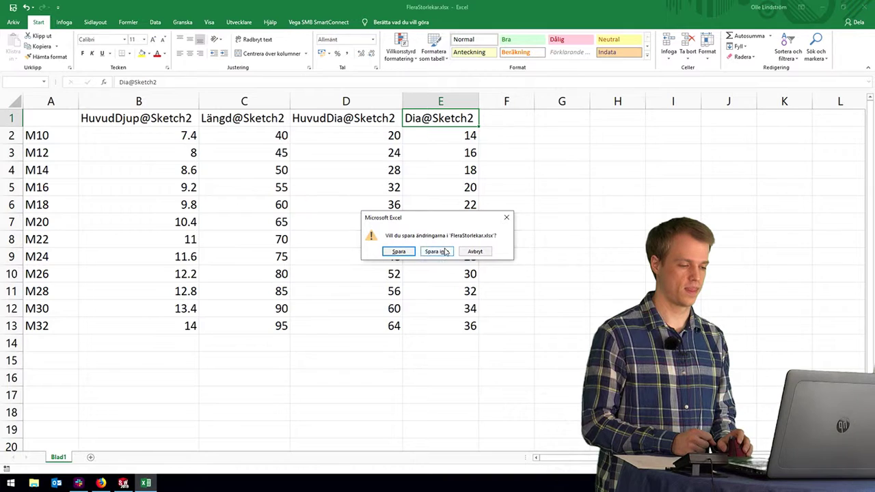
click(400, 252)
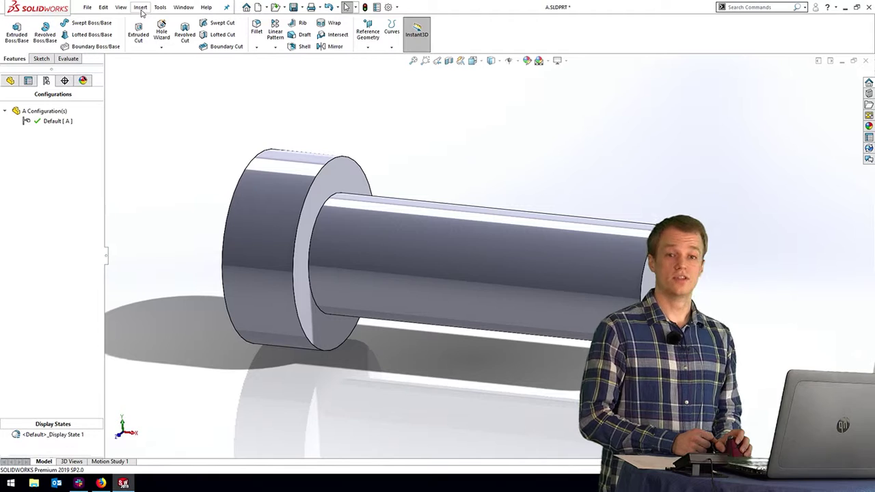
Insert a design table into part A from the file FleraStorlekar.xlsx and accept it
click(141, 11)
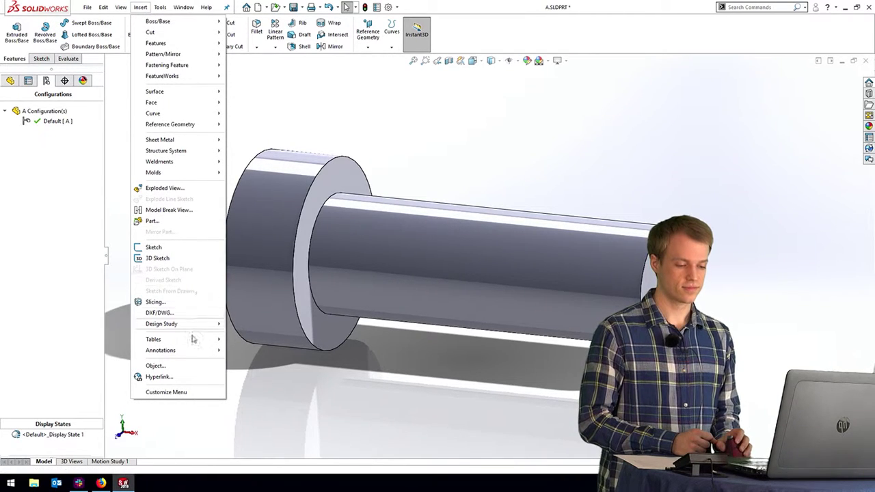
mouse_move(154, 339)
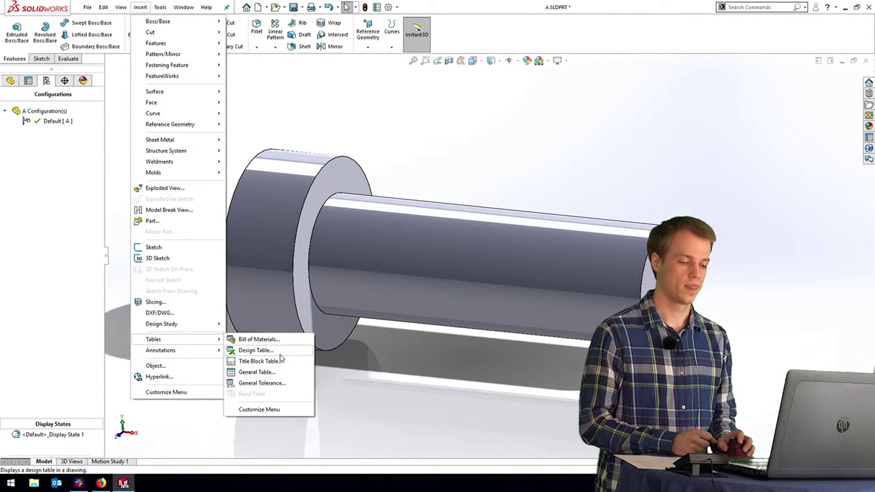
click(279, 353)
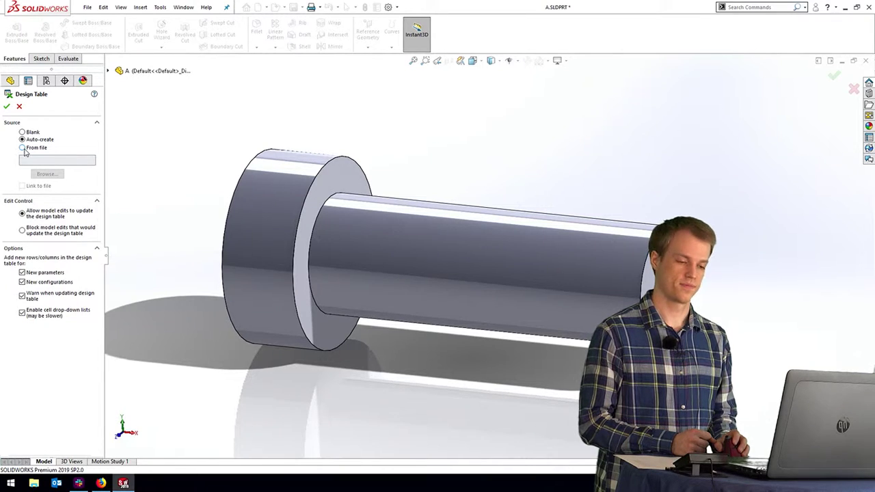
click(22, 148)
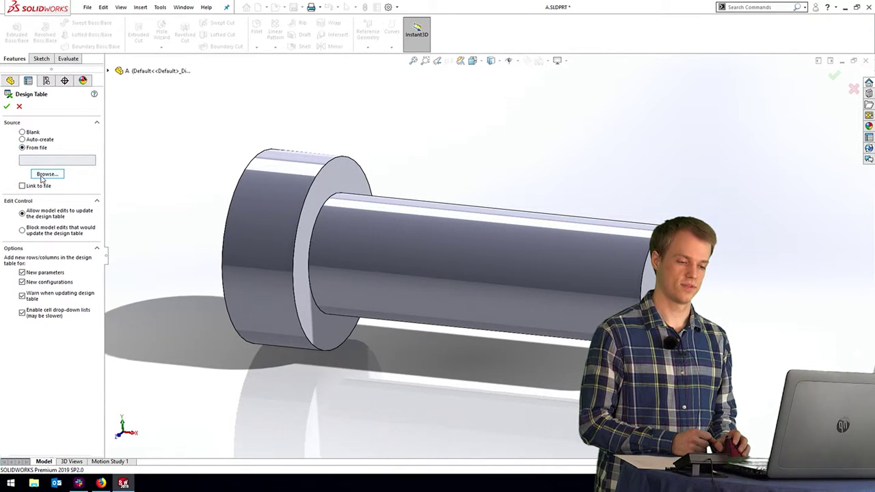
click(42, 175)
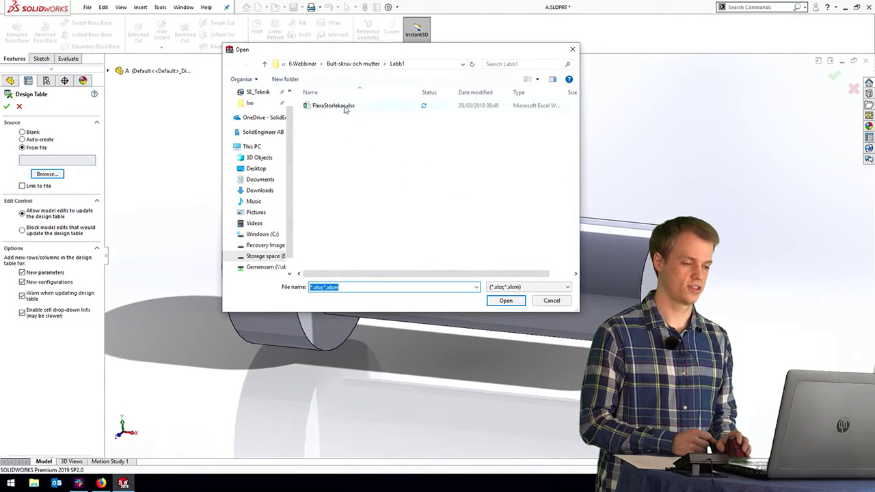
click(345, 108)
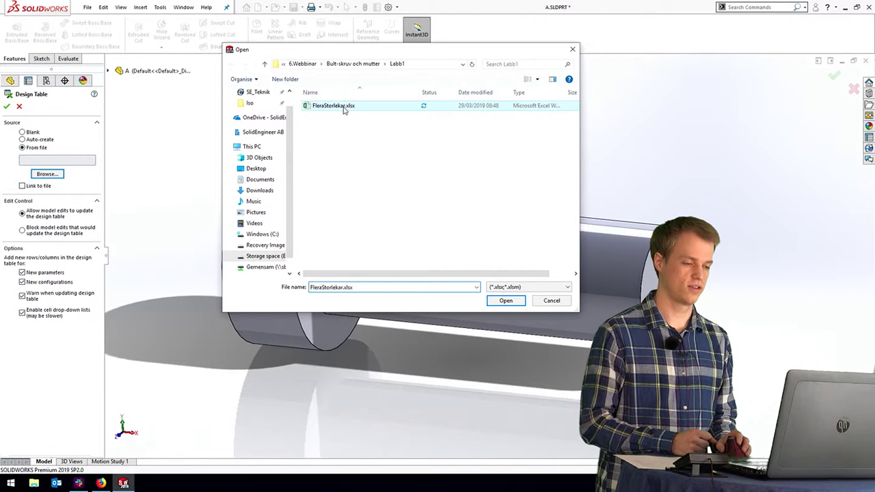
click(502, 301)
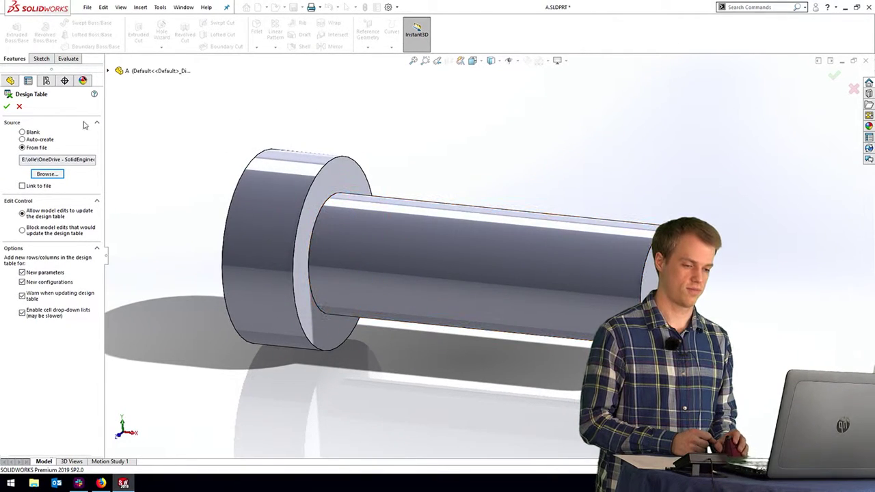
click(6, 105)
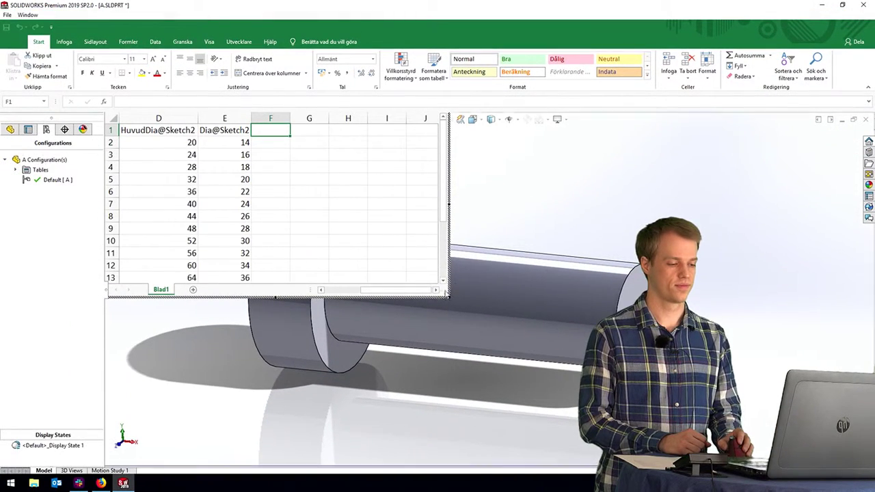
Enlarge the embedded size sheet, then exit it to generate configurations M10 through M32
drag(382, 290, 345, 289)
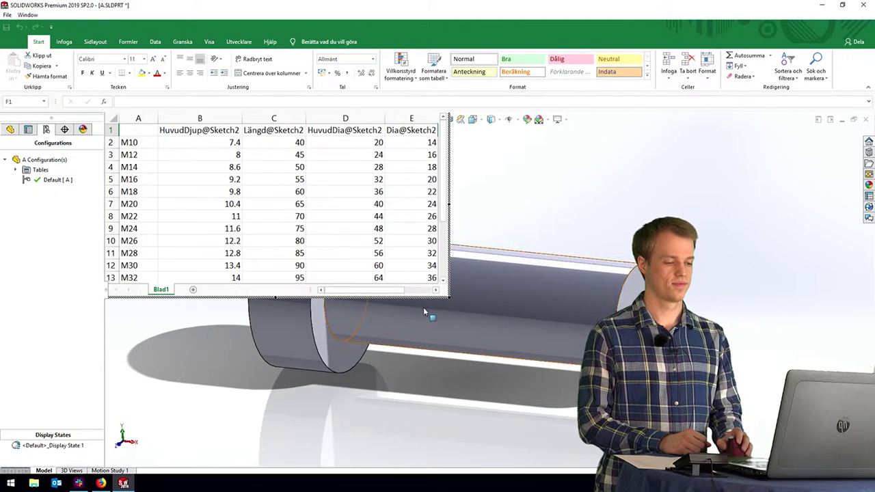
drag(450, 301, 540, 369)
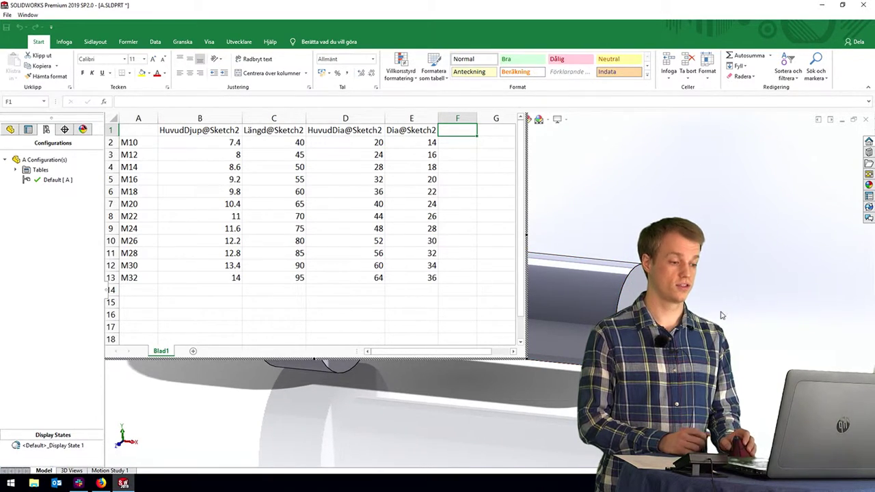
click(721, 234)
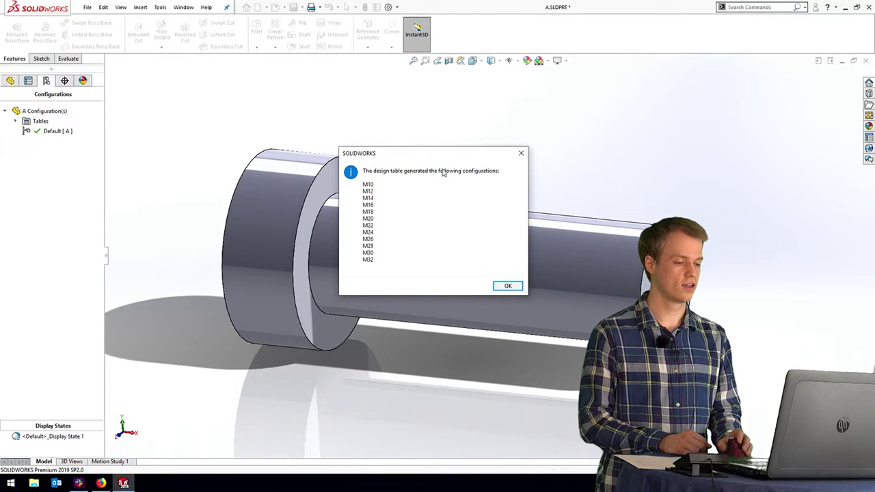
Dismiss the generated M10–M32 configurations message, then activate M14 followed by M32
drag(430, 159, 452, 97)
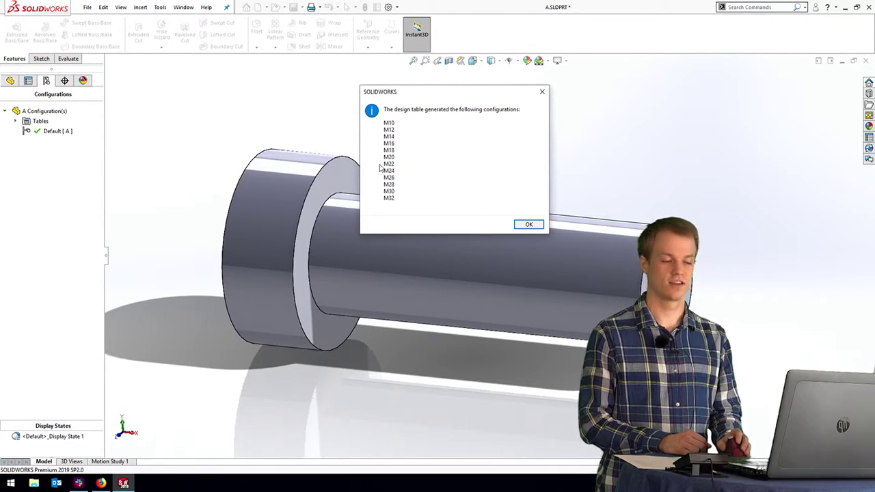
click(529, 224)
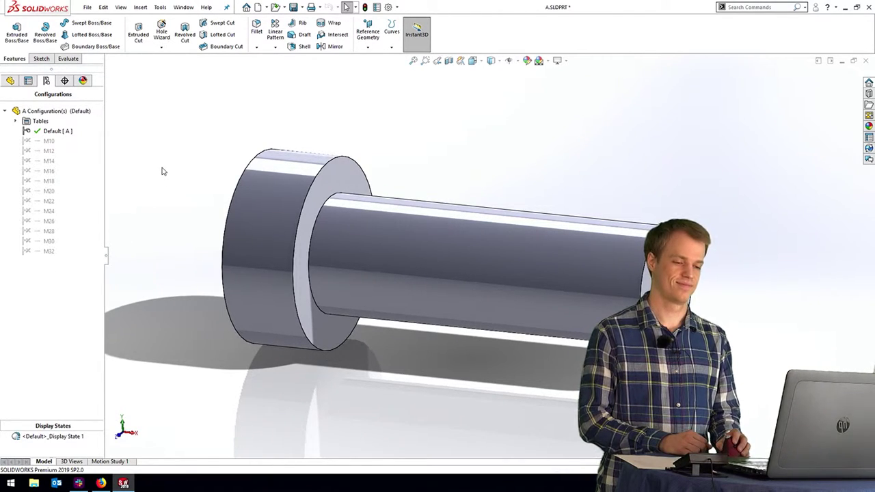
click(36, 165)
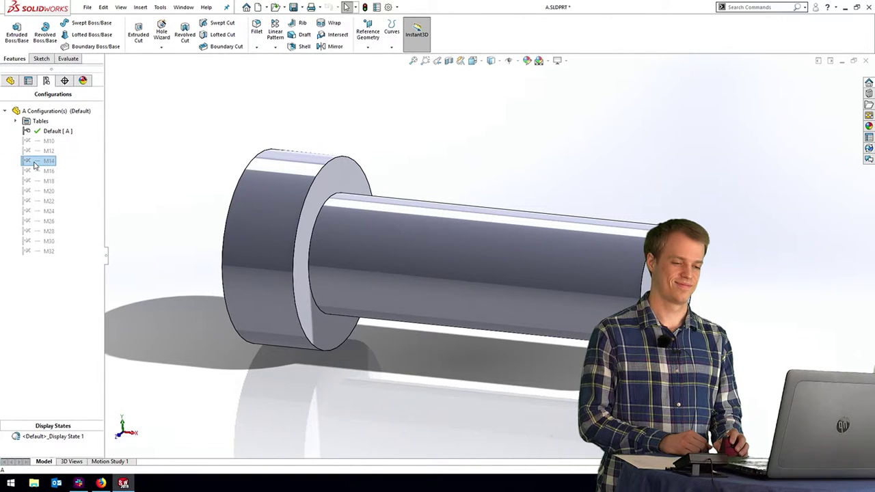
double_click(35, 164)
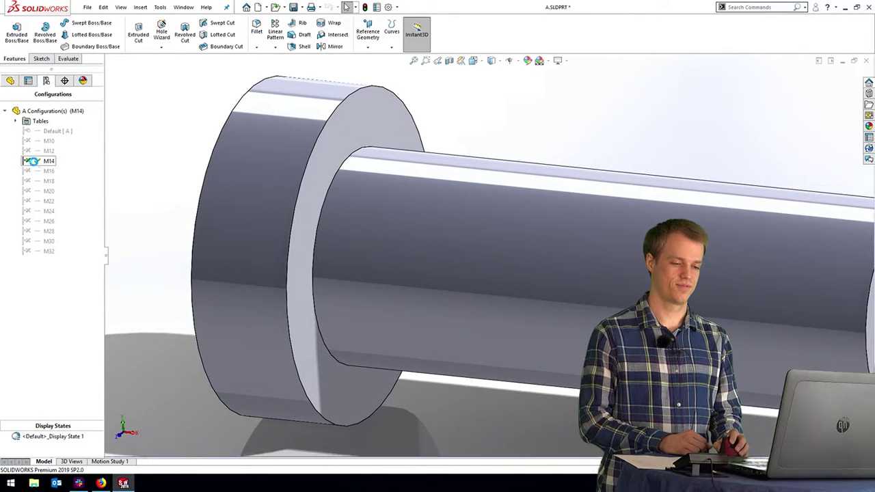
scroll(561, 274, up, 2)
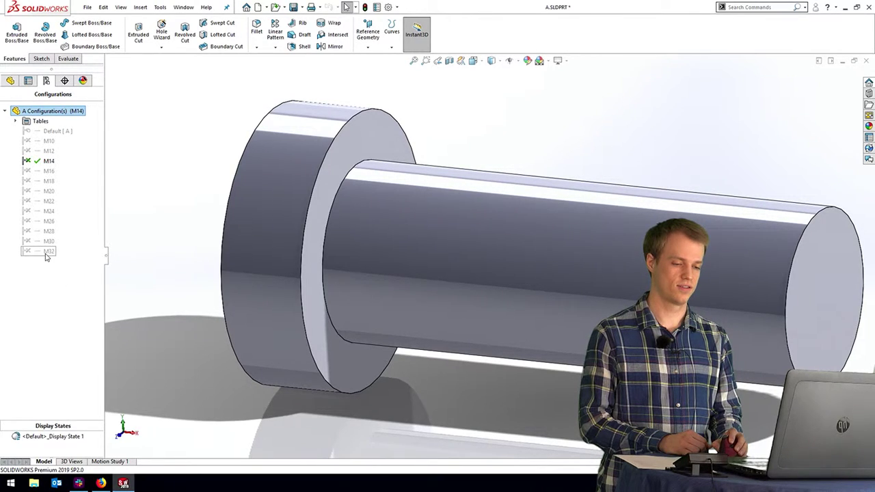
click(46, 252)
double_click(41, 252)
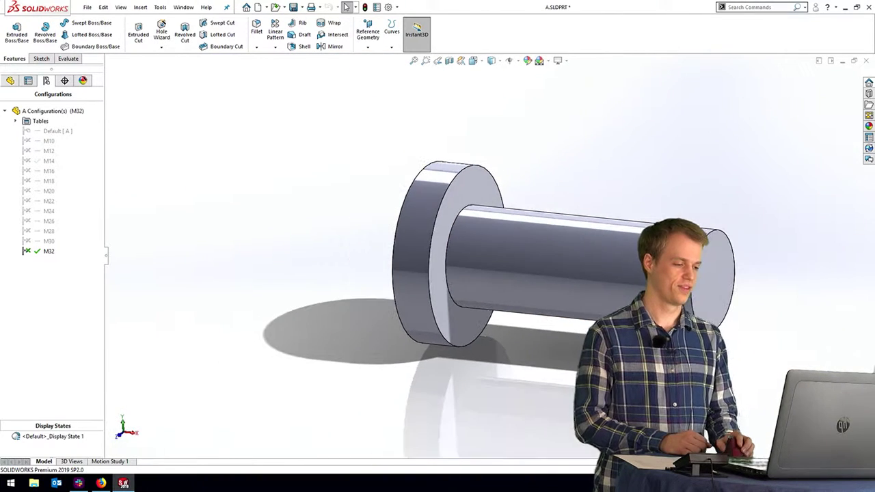
scroll(658, 331, down, 2)
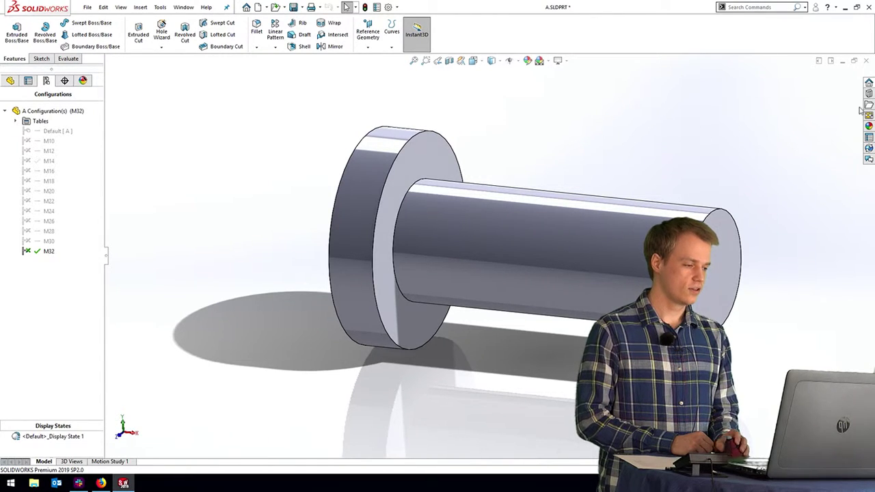
Discard changes to part A and open D-lättare.SLDASM from the recent documents list
click(866, 62)
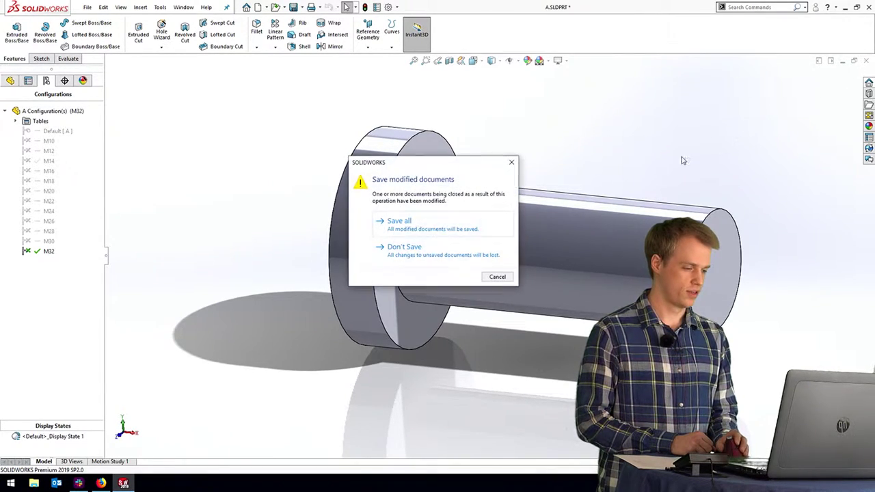
click(416, 256)
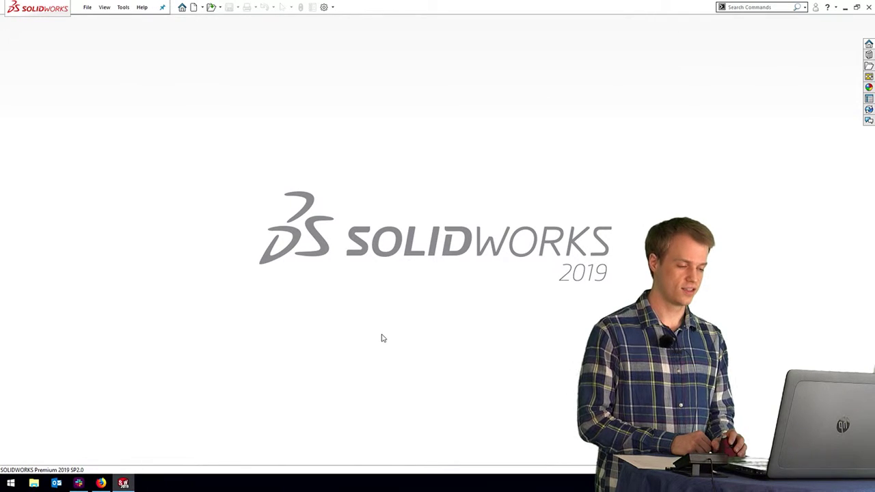
click(86, 9)
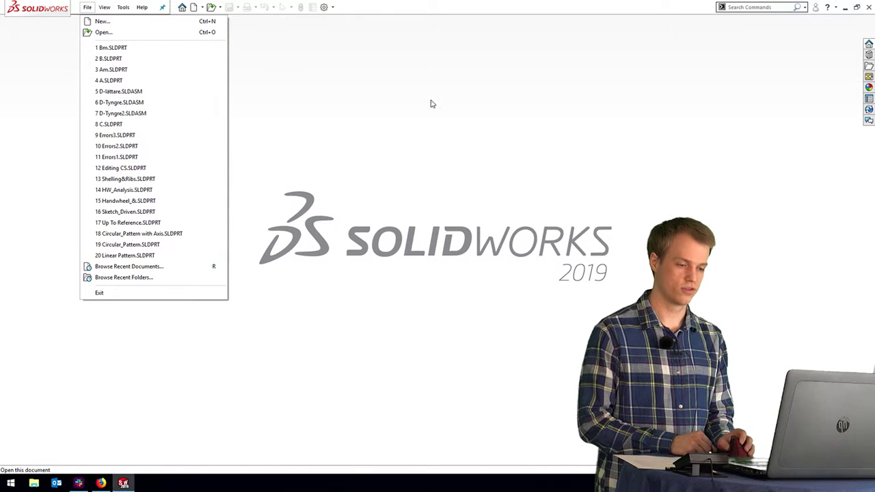
click(168, 91)
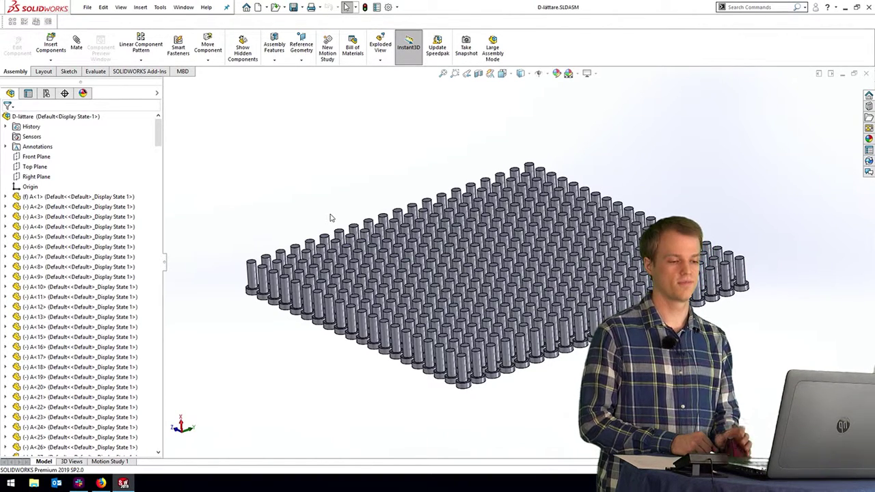
Open D-Tyngre.SLDASM from recent documents, orbit to a low side view, and launch File Explorer
click(86, 8)
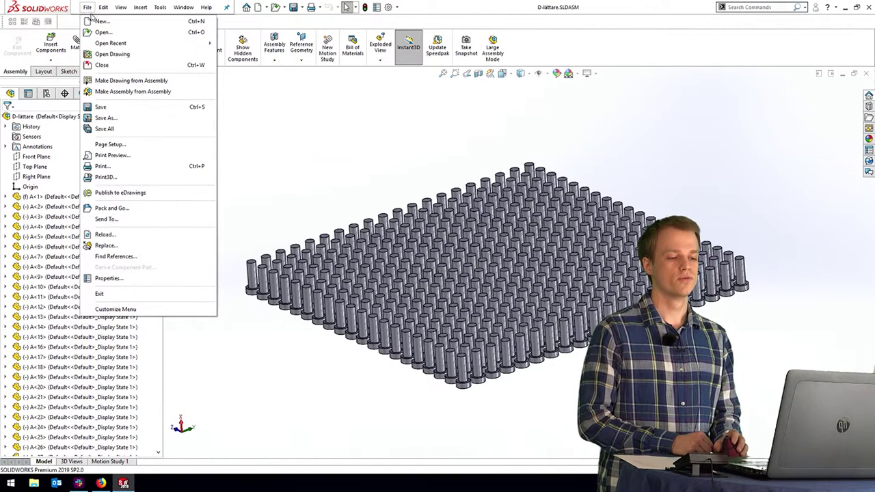
mouse_move(111, 44)
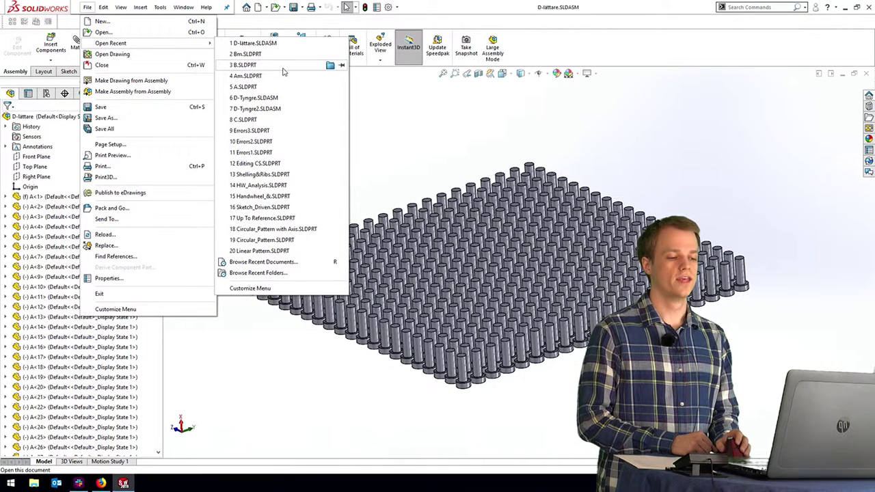
click(281, 101)
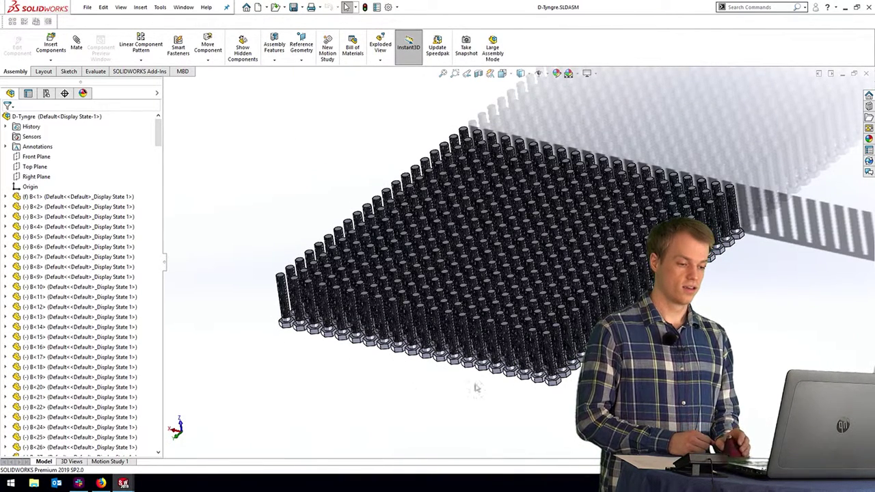
mouse_move(554, 358)
middle_down()
mouse_move(531, 261)
mouse_move(523, 337)
middle_up()
key(Escape)
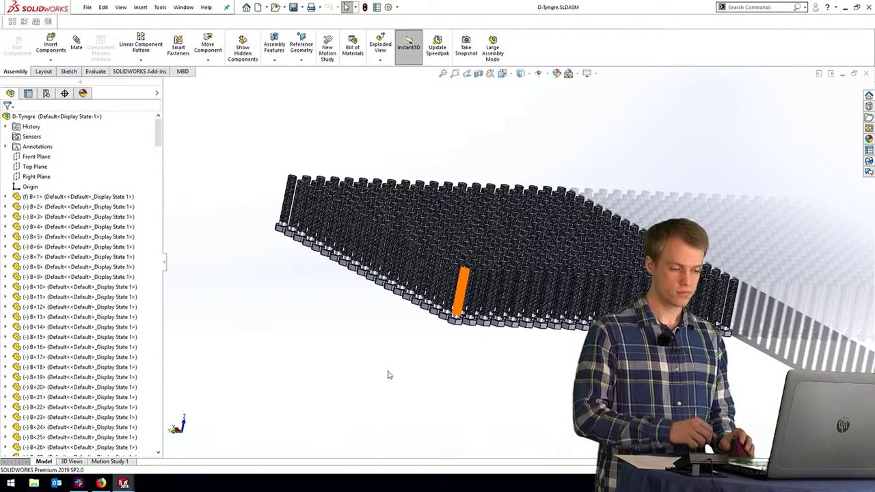
click(41, 485)
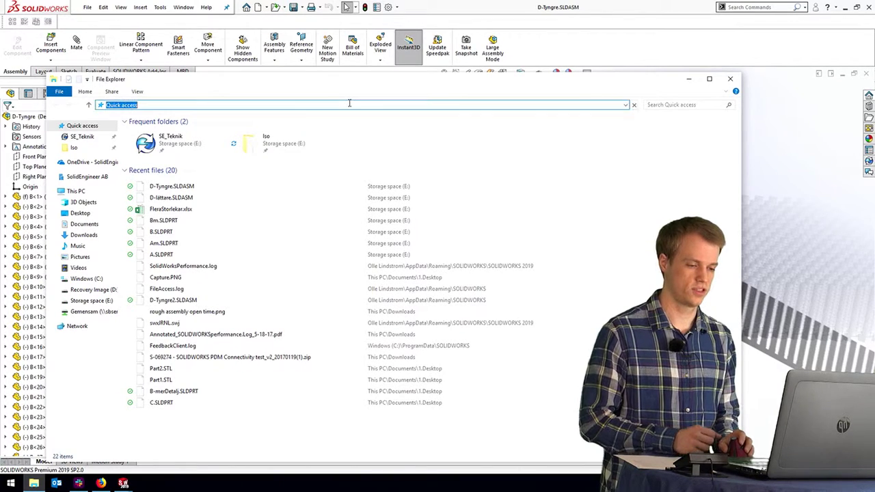
Go to %appdata%\SOLIDWORKS\SOLIDWORKS 2019 and open SolidWorksPerformance.log in Notepad
click(349, 104)
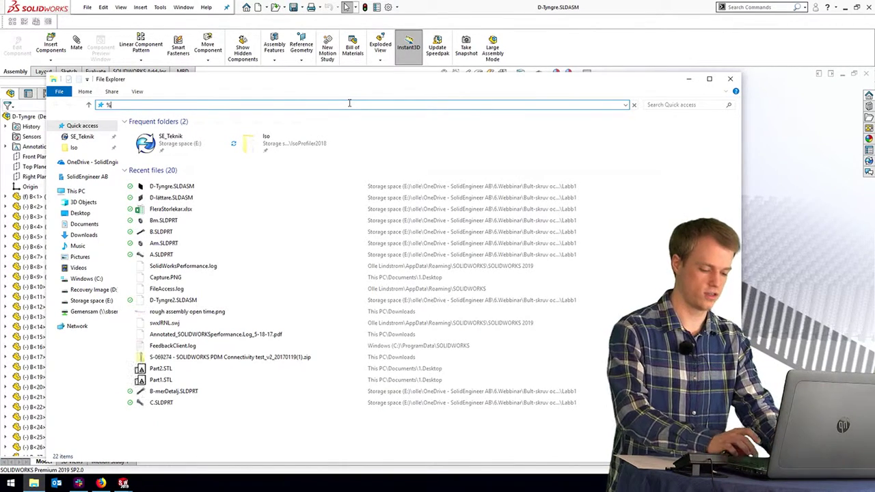
text(%appdata)
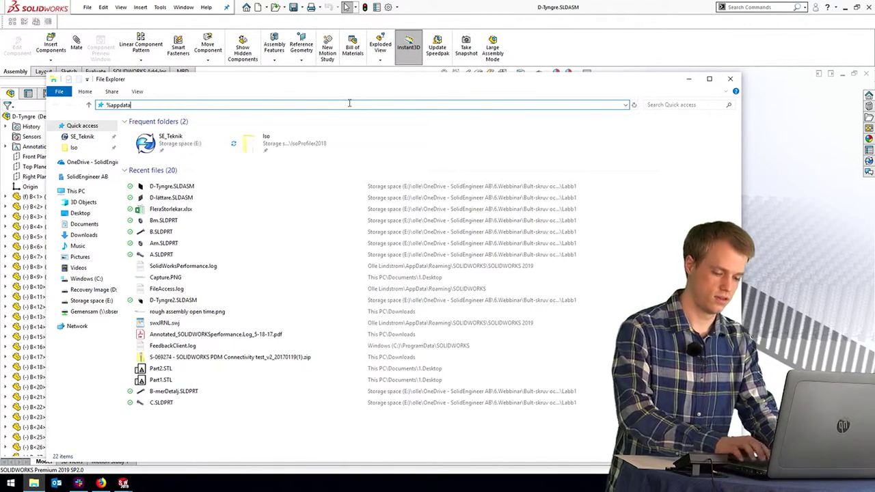
text(%)
key(Return)
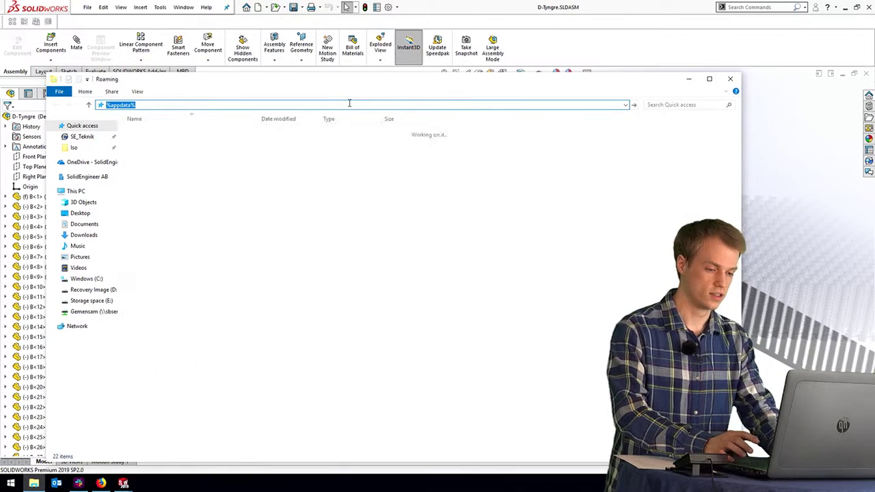
scroll(234, 355, down, 1)
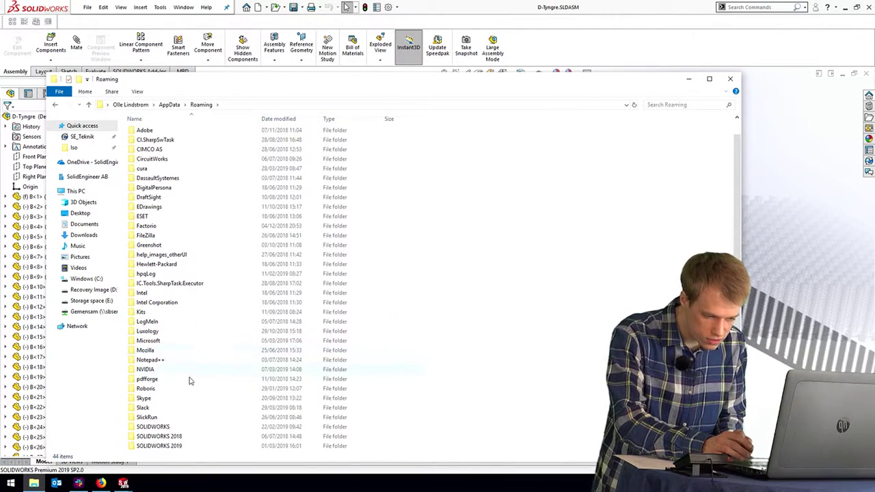
double_click(171, 427)
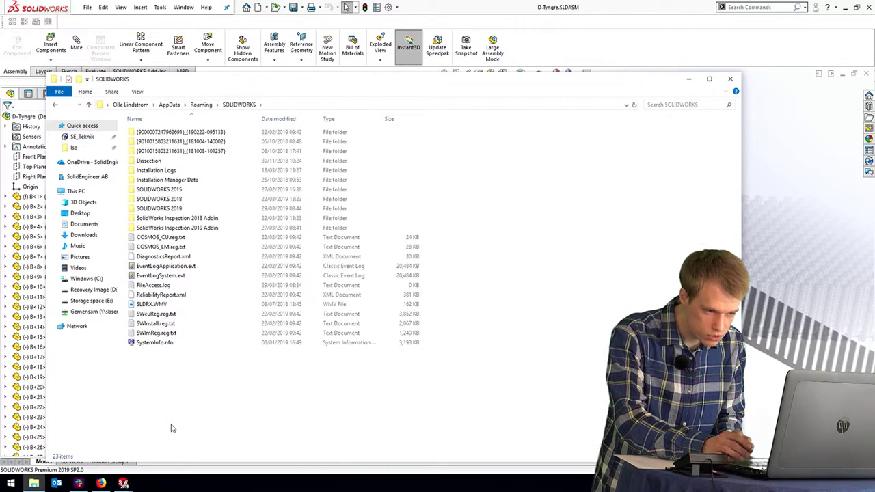
double_click(171, 208)
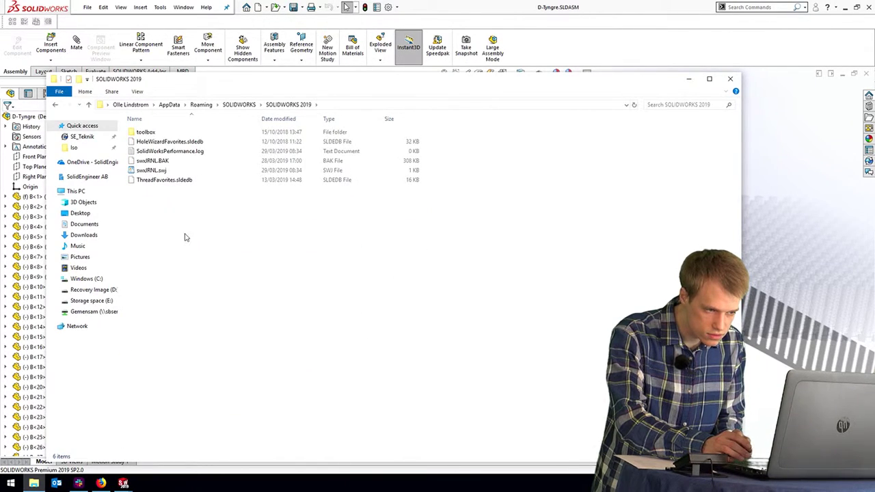
click(190, 152)
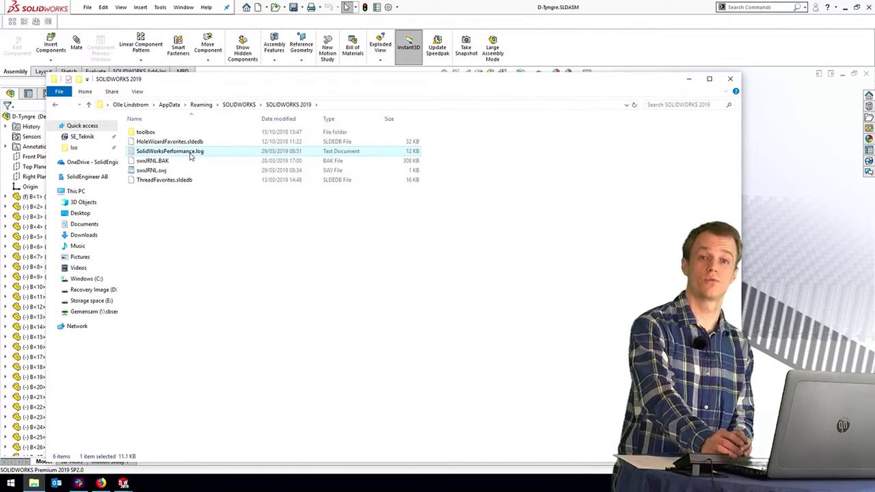
double_click(190, 152)
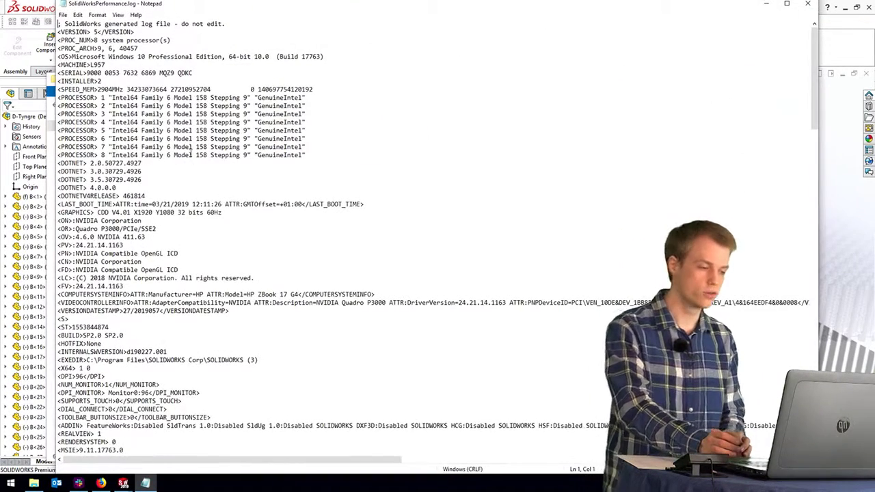
Maximize Notepad, scroll to the log's end, and highlight the assembly DocOpen entries at 4.90 and 14.21 seconds
click(786, 4)
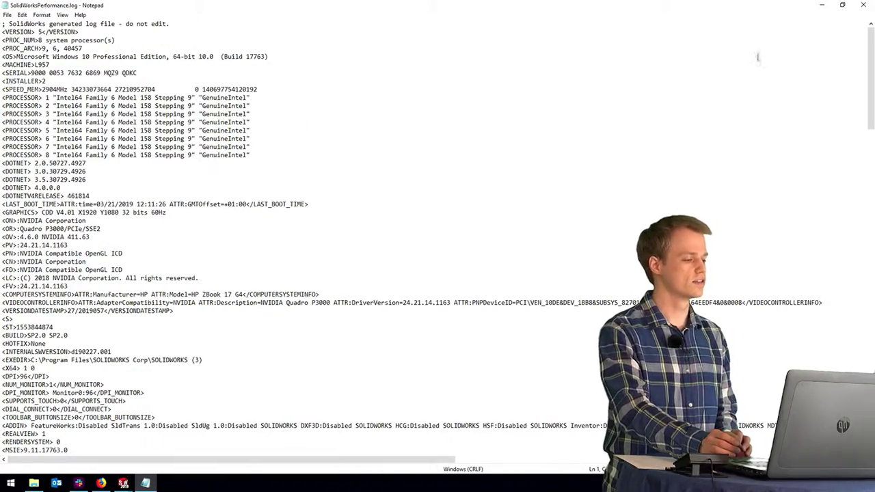
drag(871, 57, 871, 352)
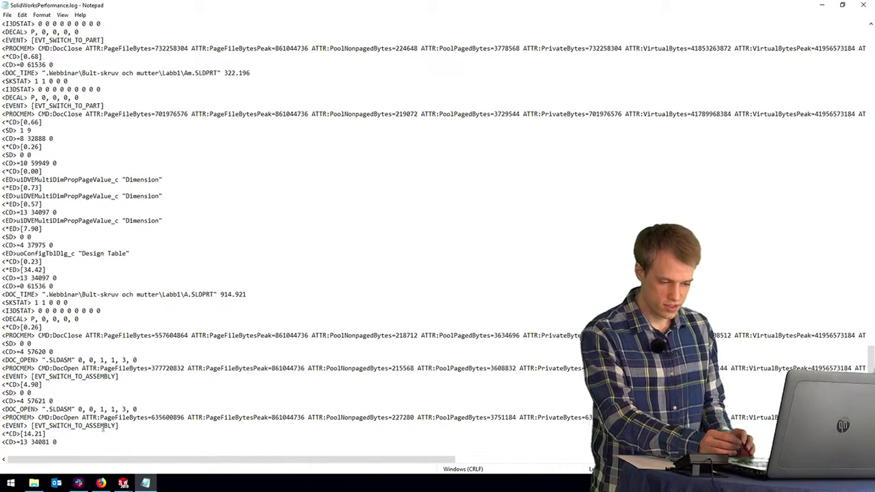
click(45, 384)
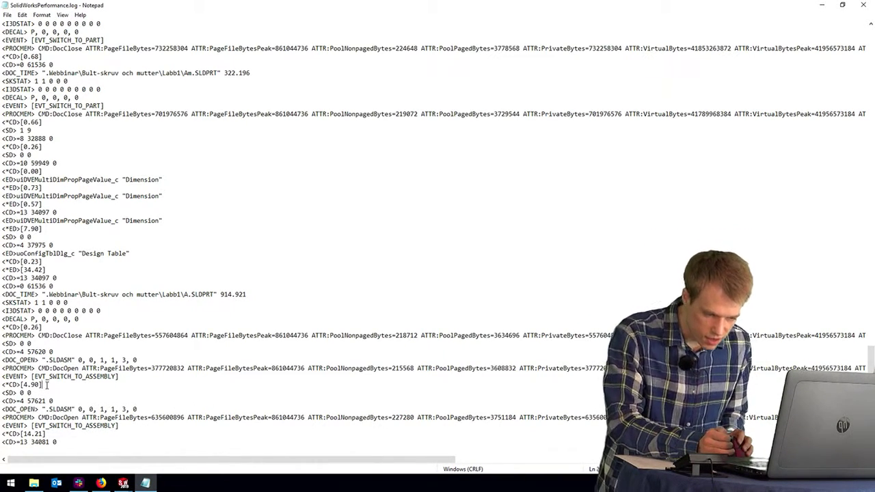
drag(45, 384, 2, 369)
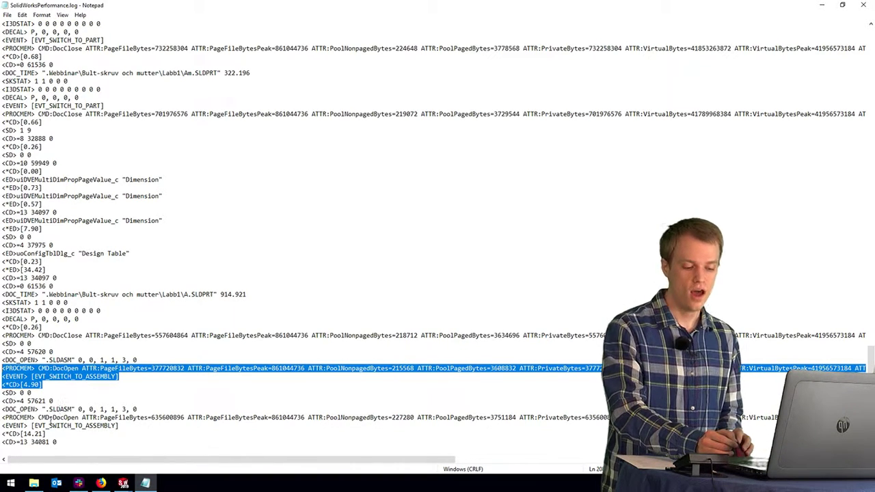
drag(51, 436, 3, 408)
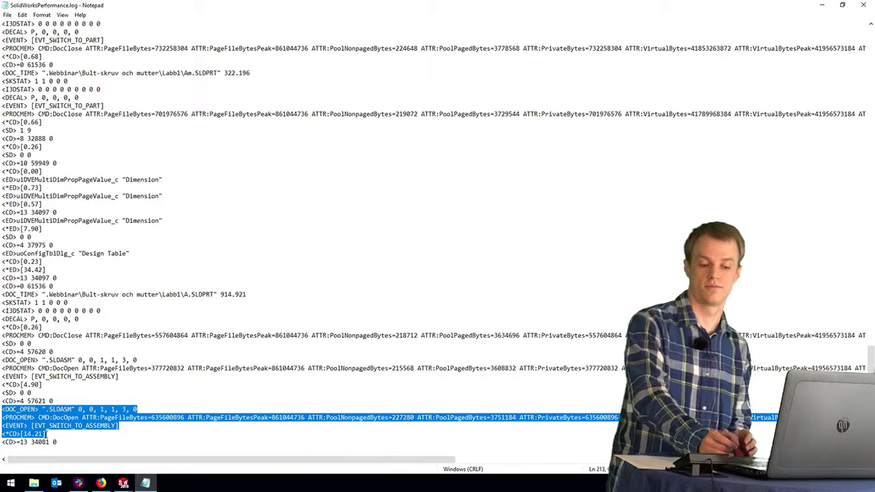
click(48, 434)
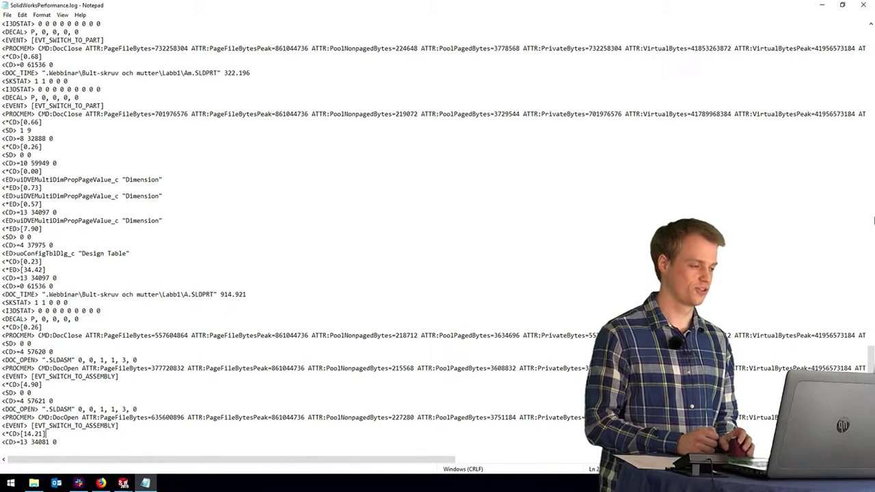
Close the Notepad performance log and the File Explorer window
click(864, 6)
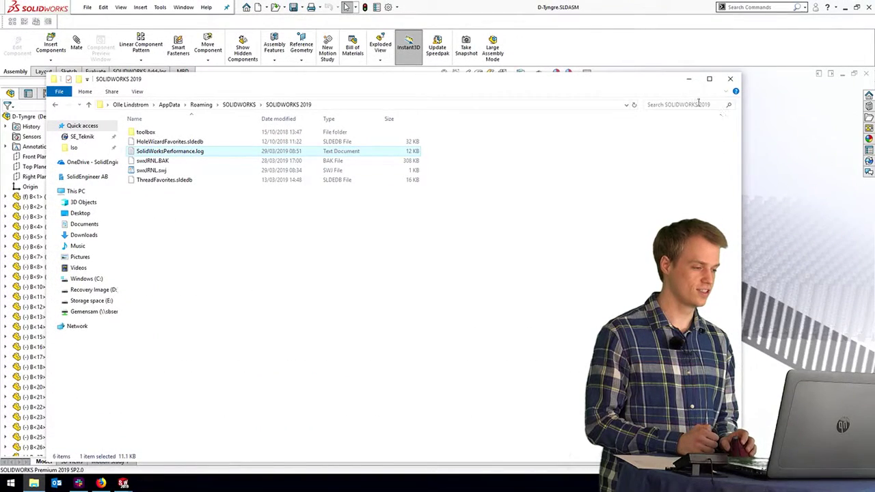
click(730, 78)
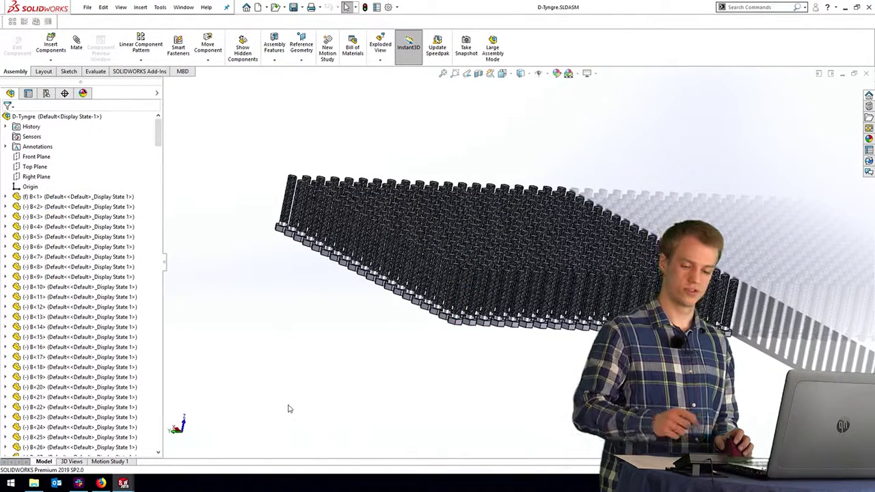